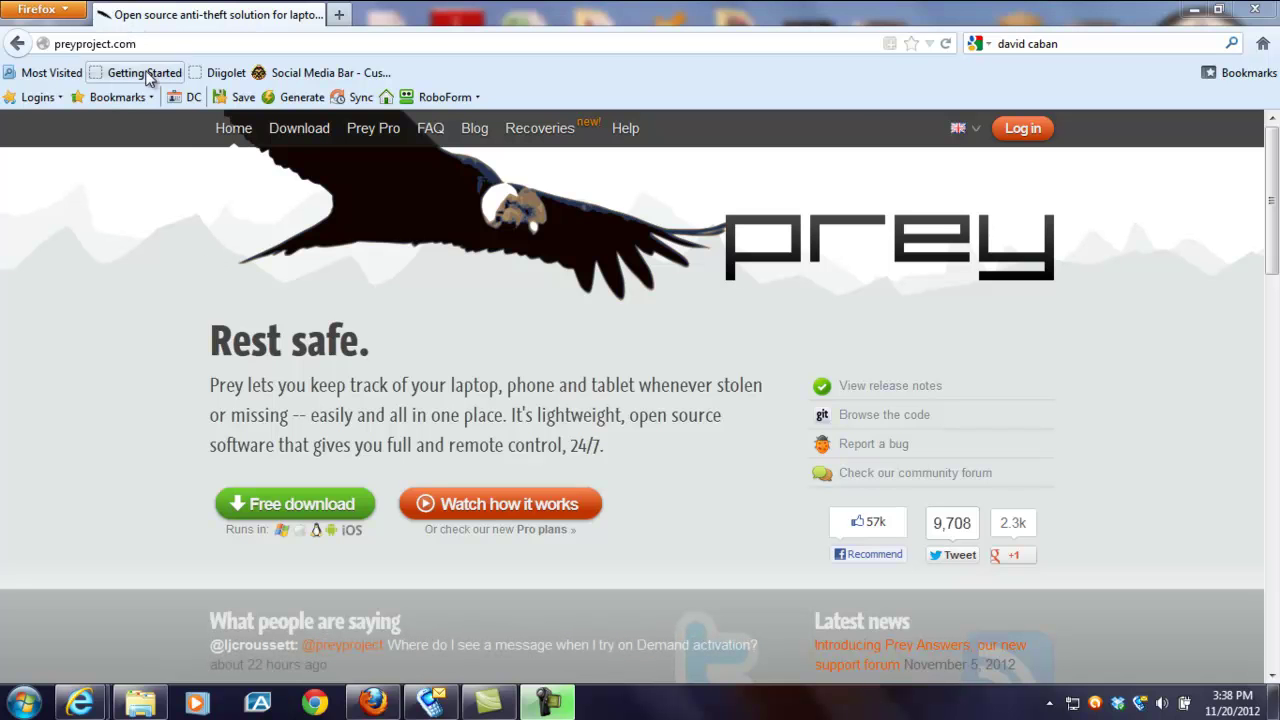
- Open the Prey download page and look over the installers offered for each operating system
left_click(295, 137)
scroll(330, 330, "down", 2)
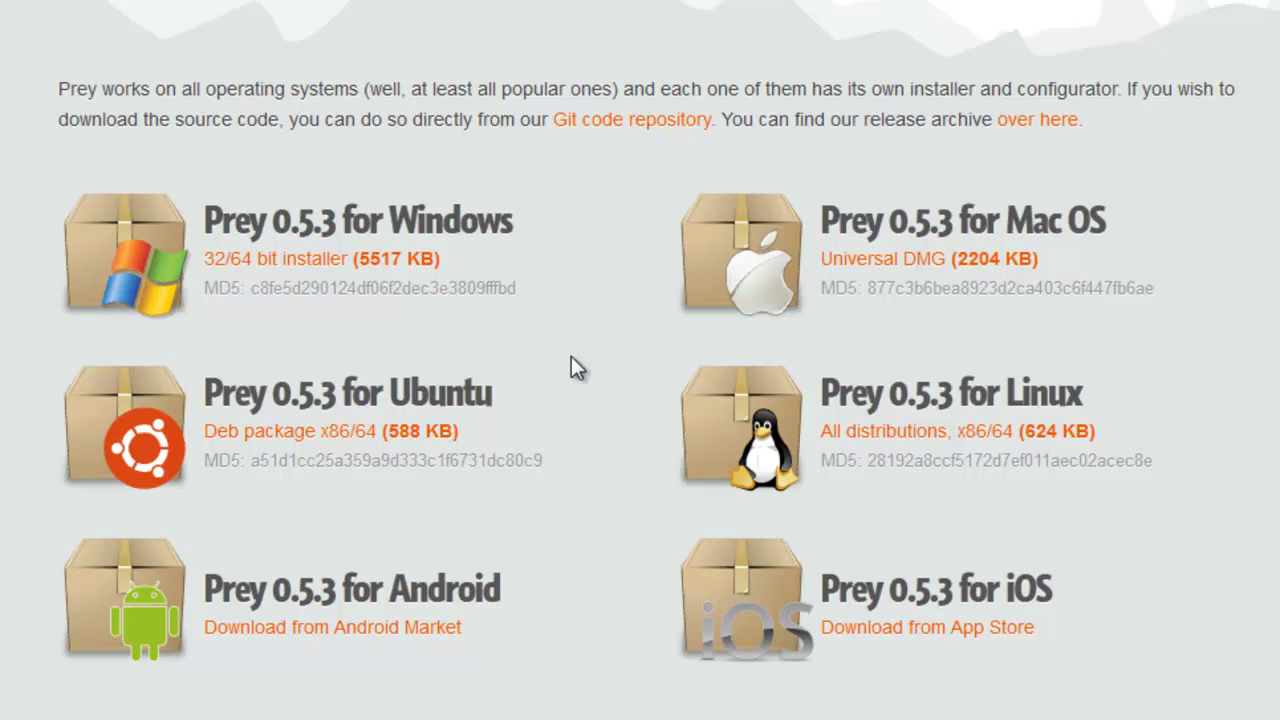
scroll(571, 358, "up", 2)
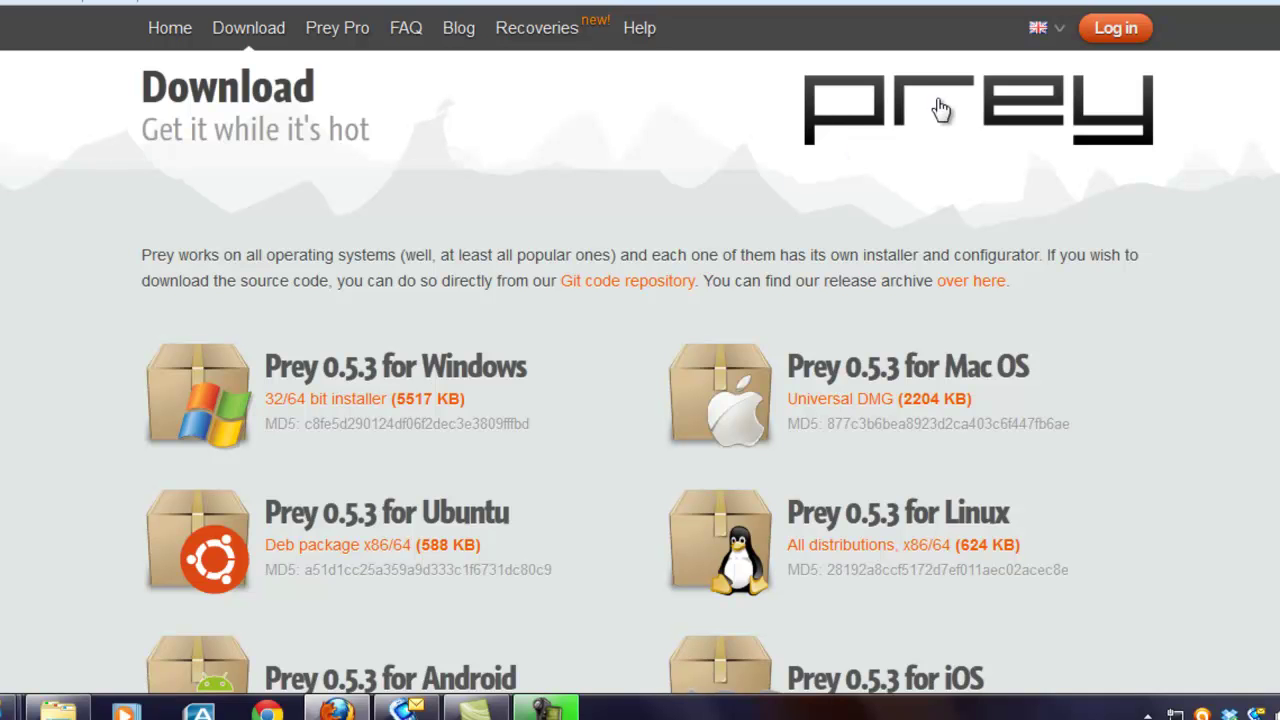
- Log in to the Prey control panel and review the tracked devices and the latest reports
left_click(1116, 30)
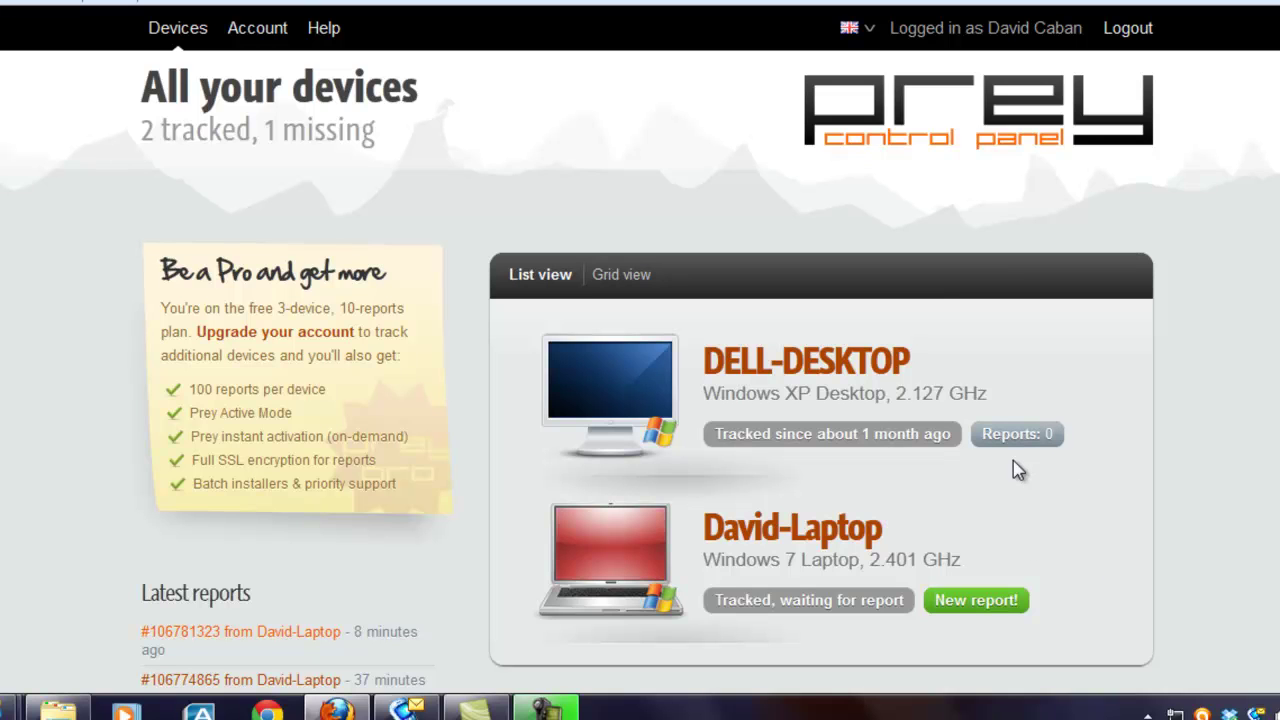
scroll(1015, 468, "down", 3)
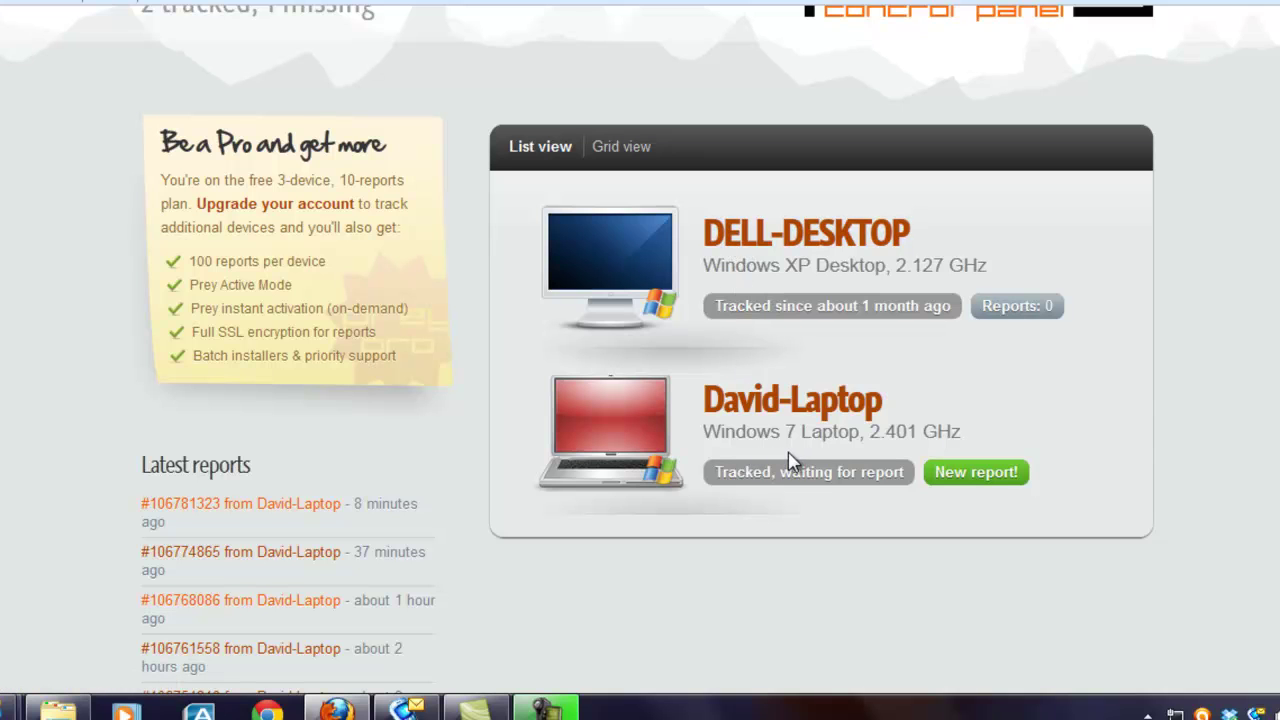
scroll(730, 410, "up", 2)
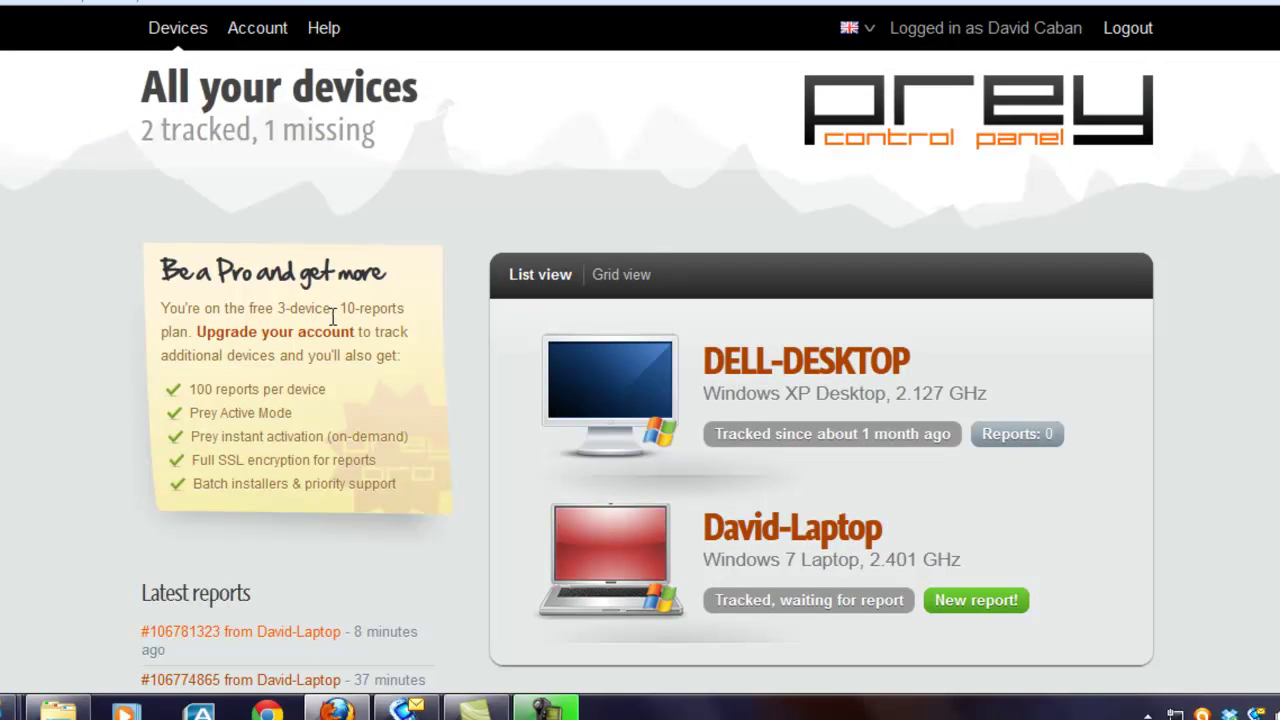
scroll(389, 310, "down", 1)
scroll(389, 310, "down", 4)
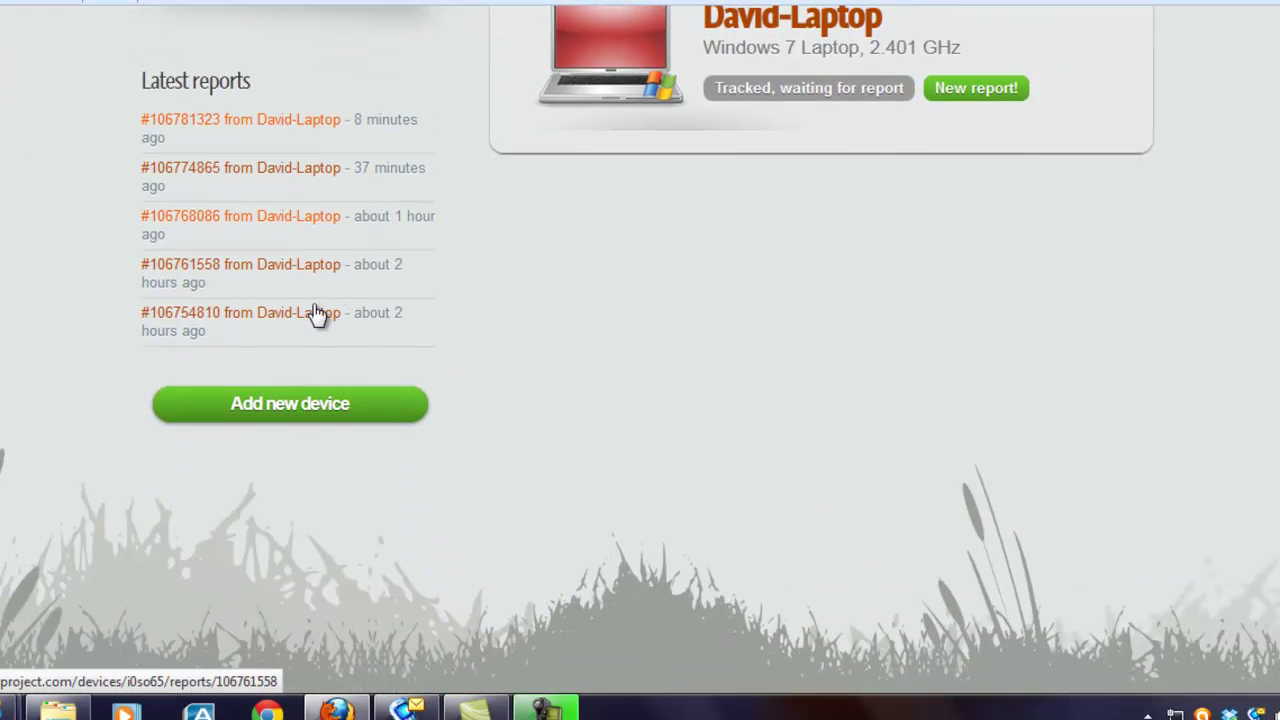
scroll(323, 263, "up", 3)
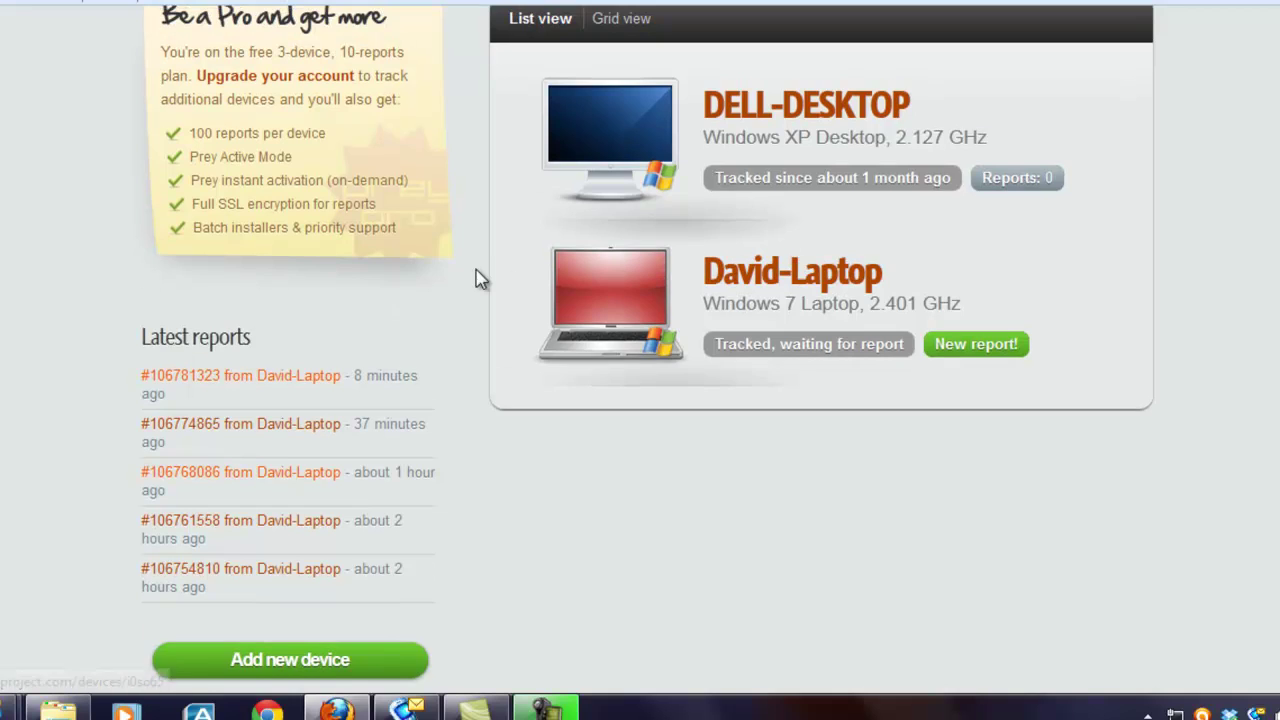
scroll(478, 275, "up", 3)
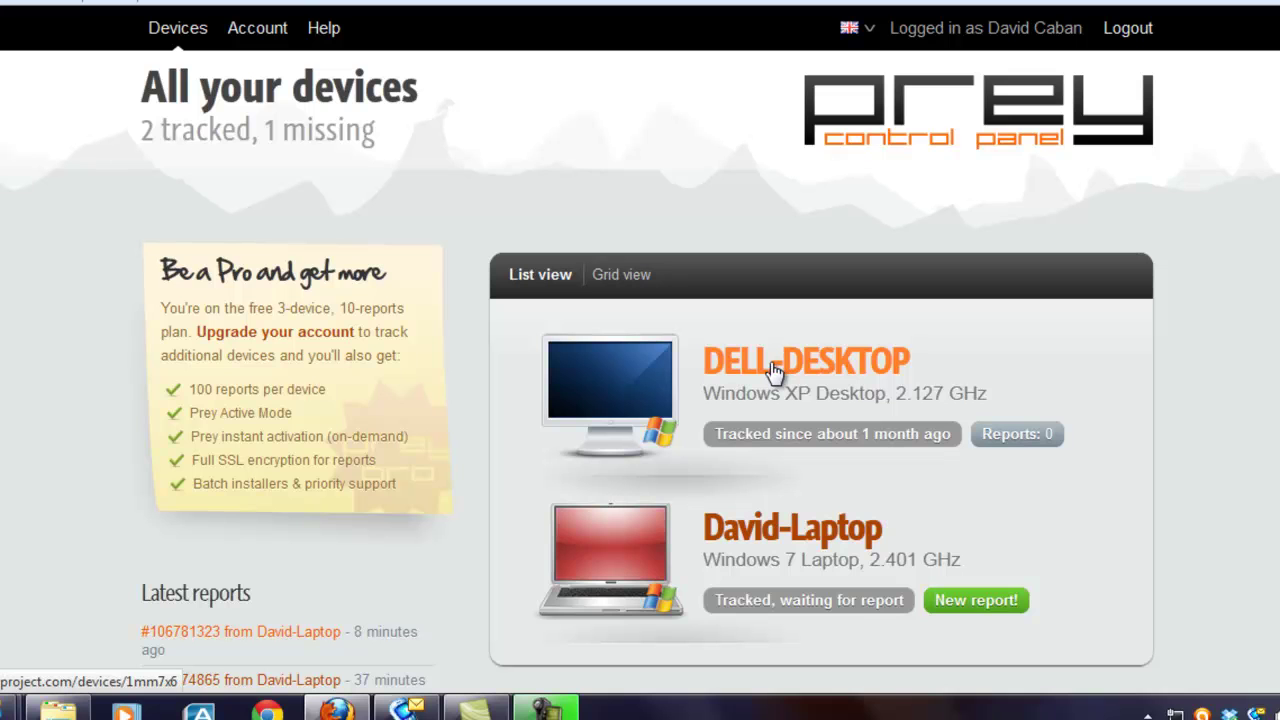
- Open DELL-DESKTOP, switch its status to Missing and check the available frequencies for reports/actions
left_click(775, 370)
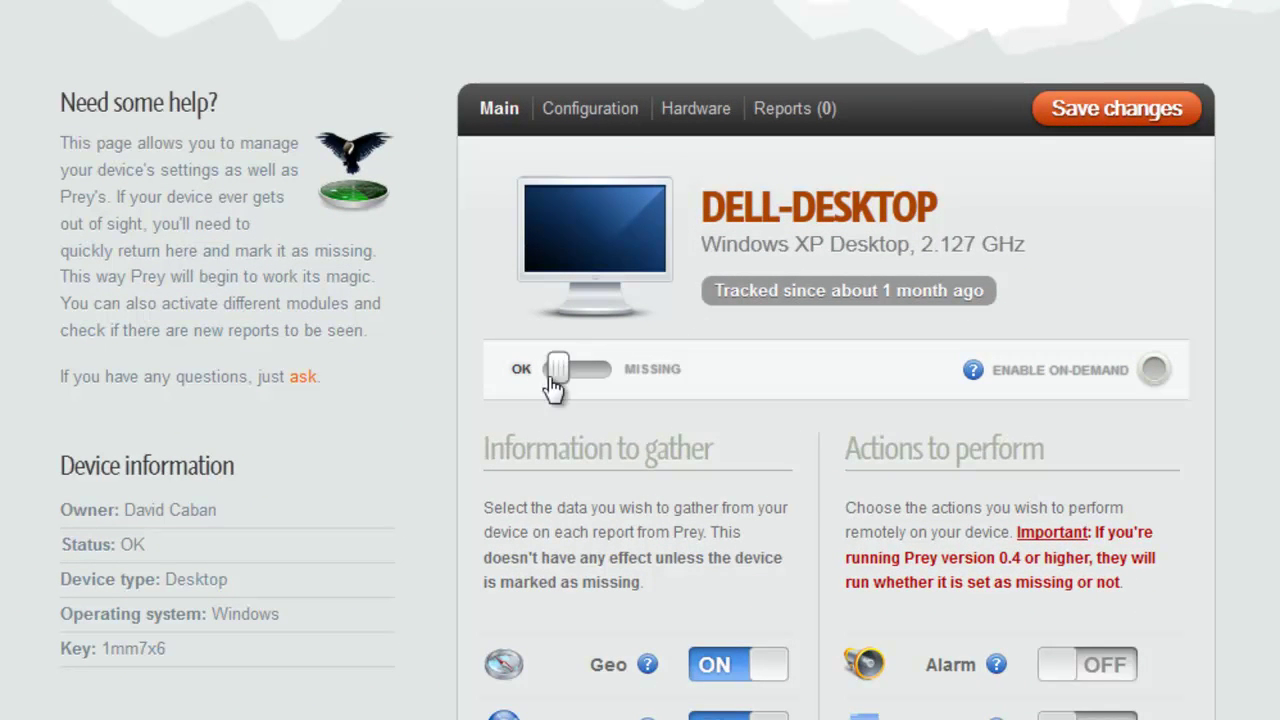
left_click_drag(560, 384, 598, 378)
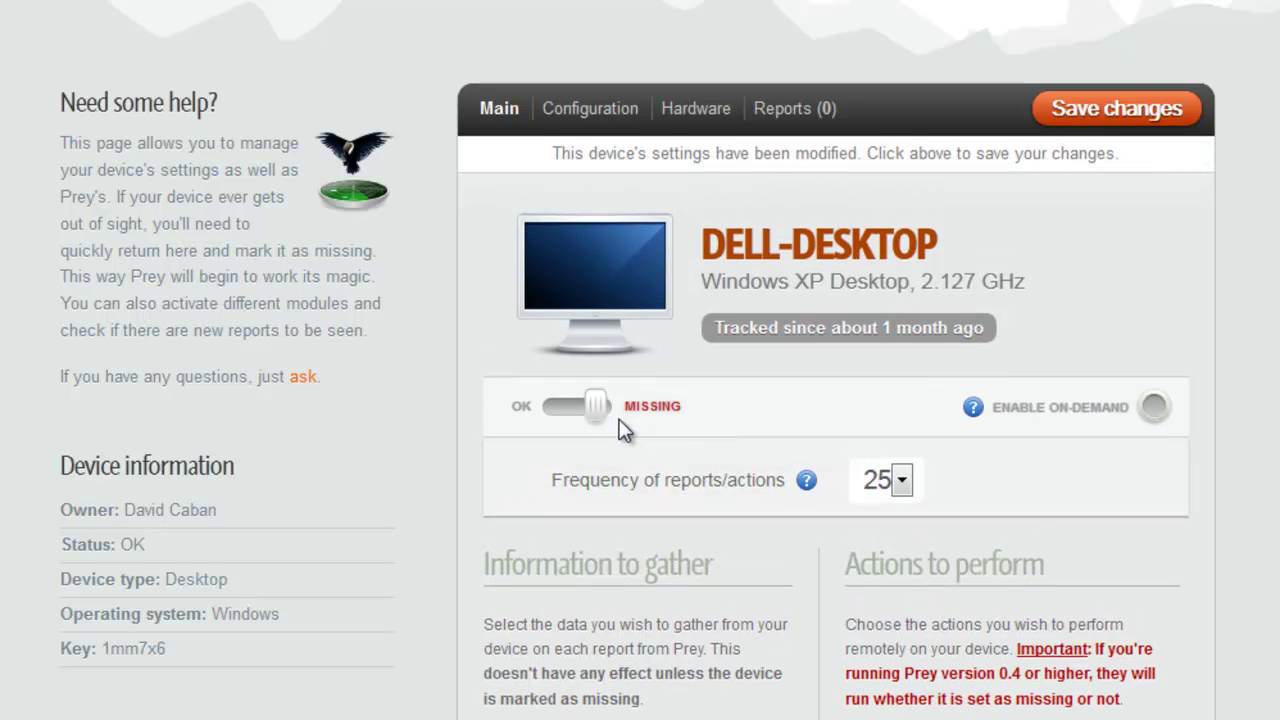
left_click(901, 489)
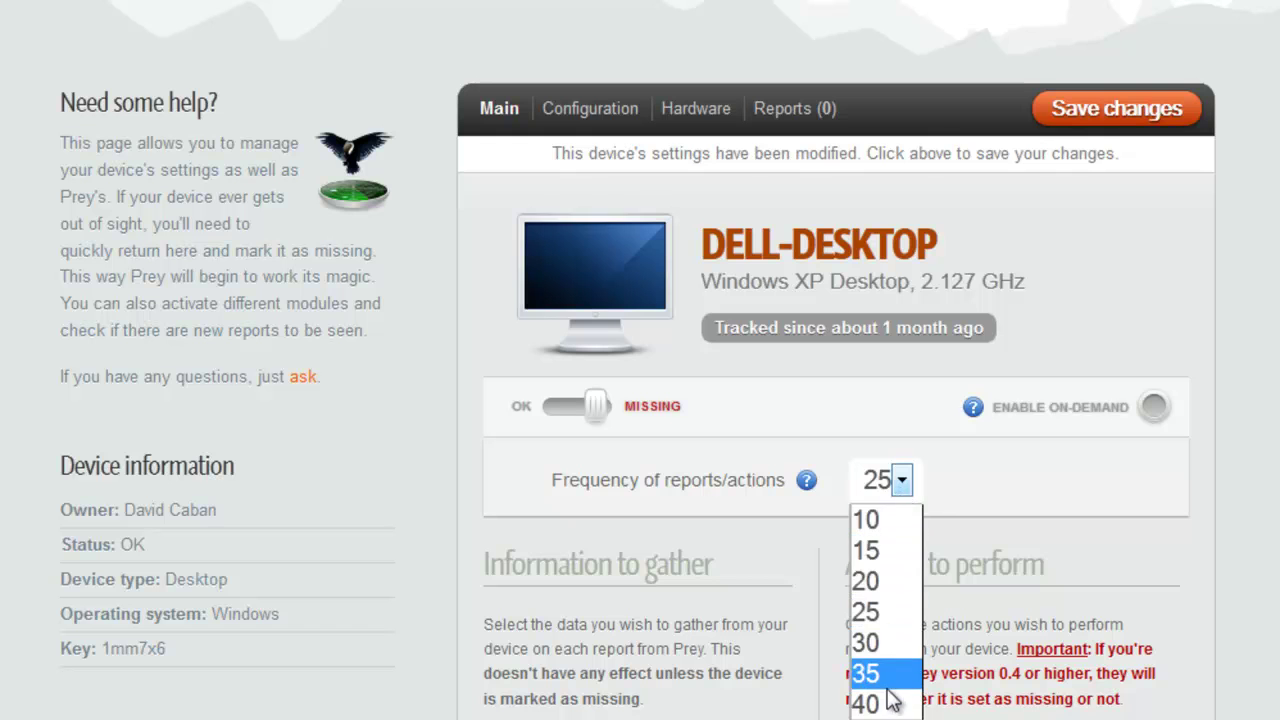
left_click(951, 497)
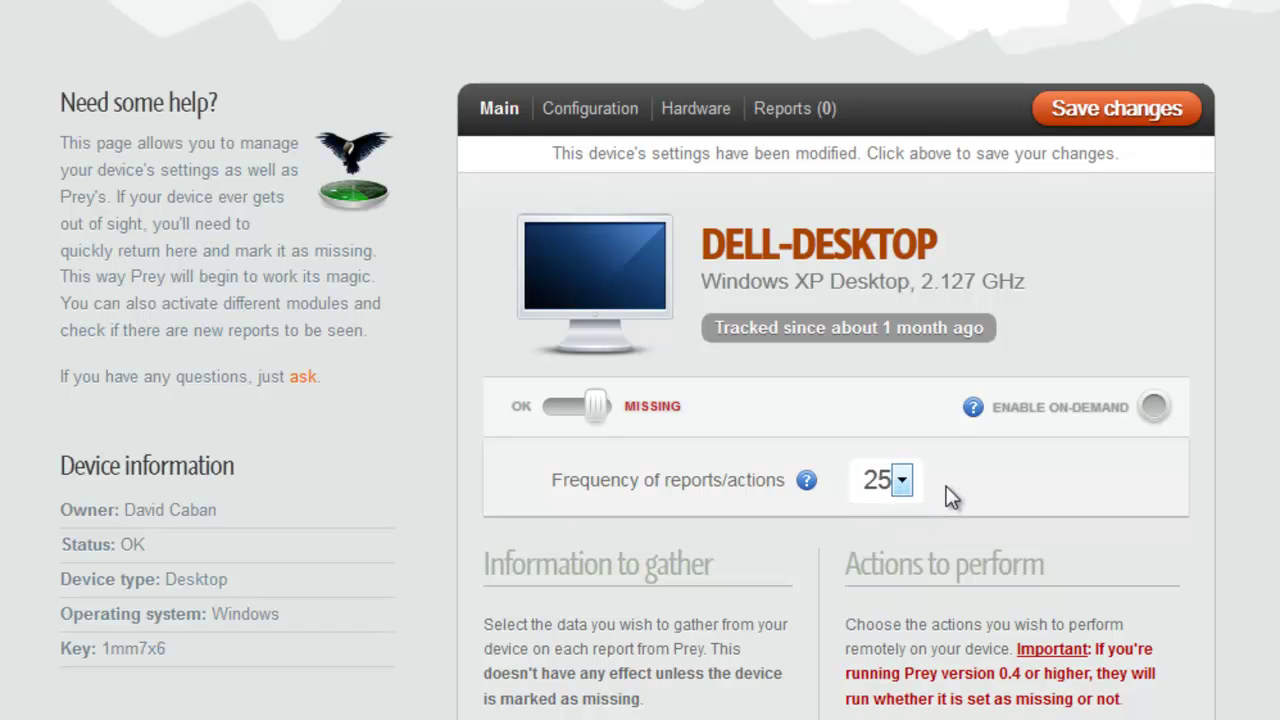
- Examine DELL-DESKTOP's information-gathering options, including the help note for Geo and the Network, Session and Webcam settings
scroll(691, 463, "down", 5)
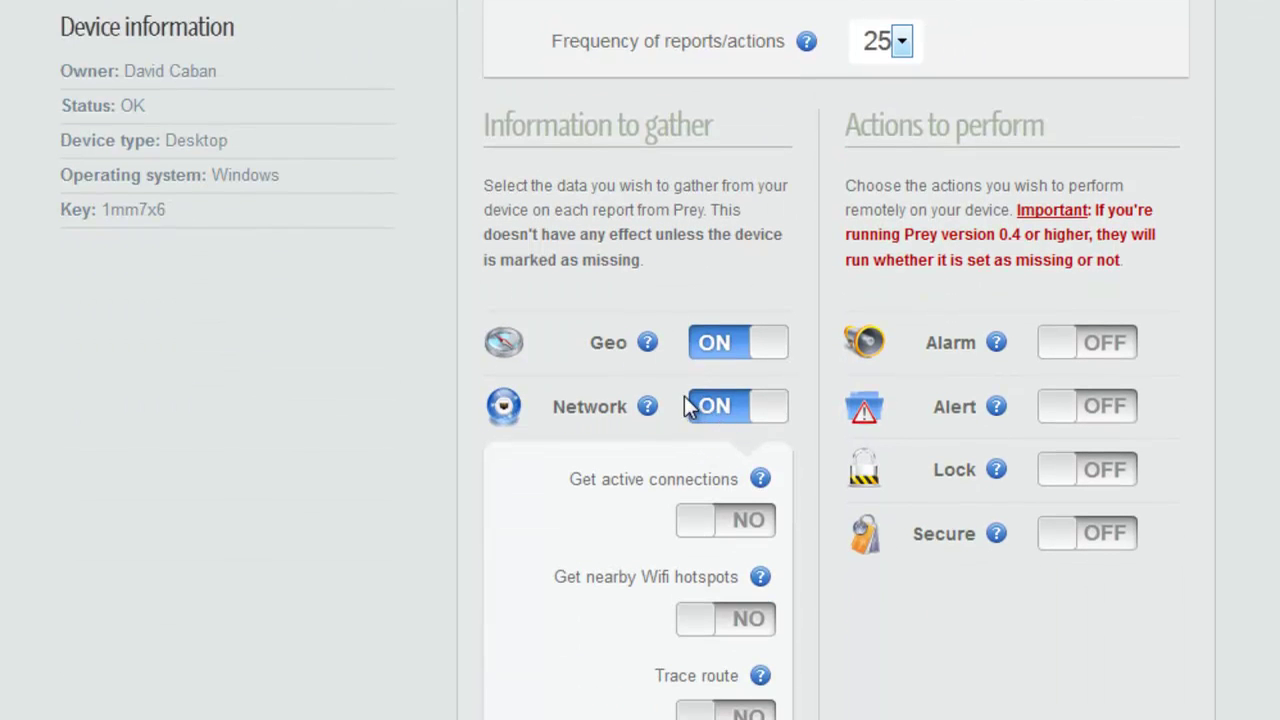
mouse_move(633, 350)
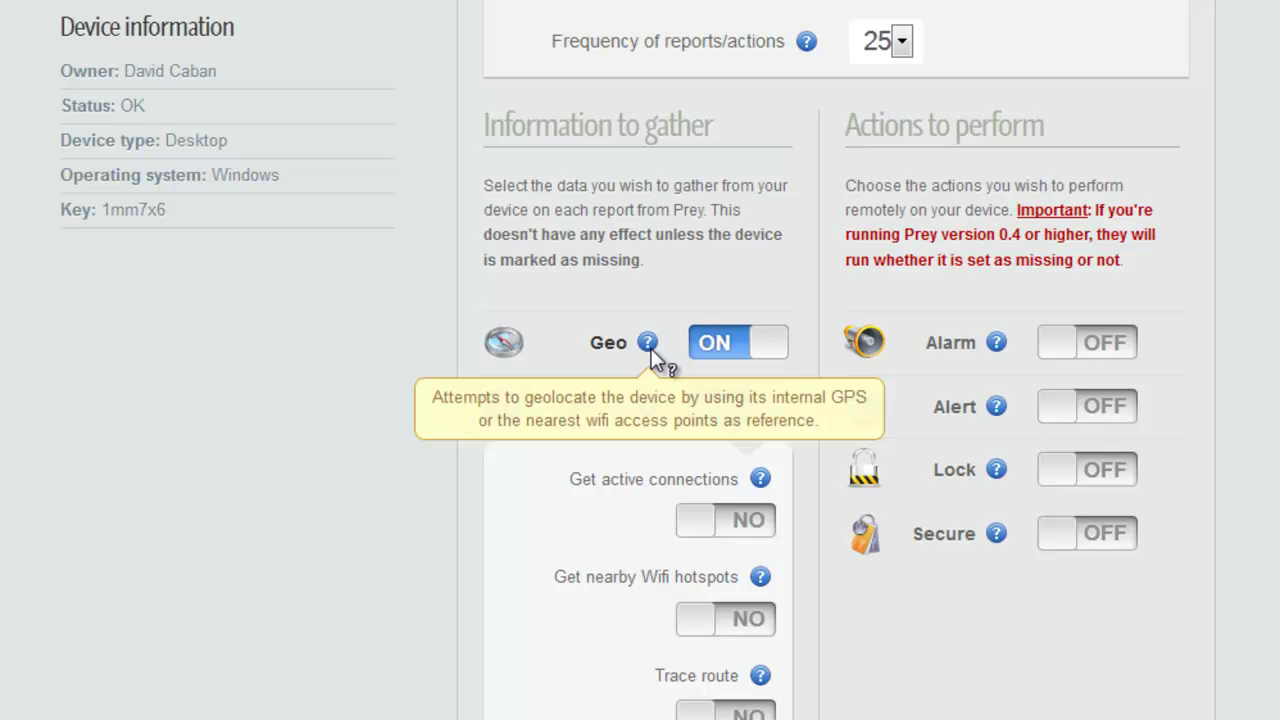
scroll(646, 536, "down", 2)
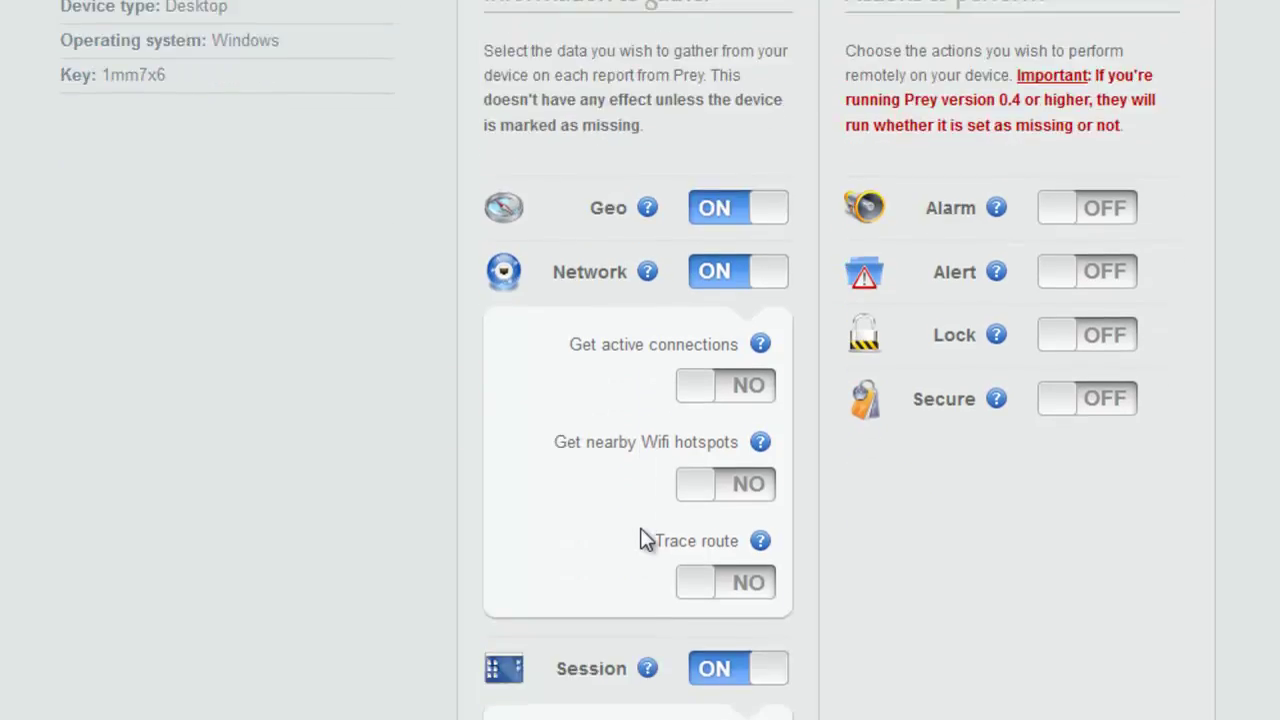
scroll(645, 537, "down", 10)
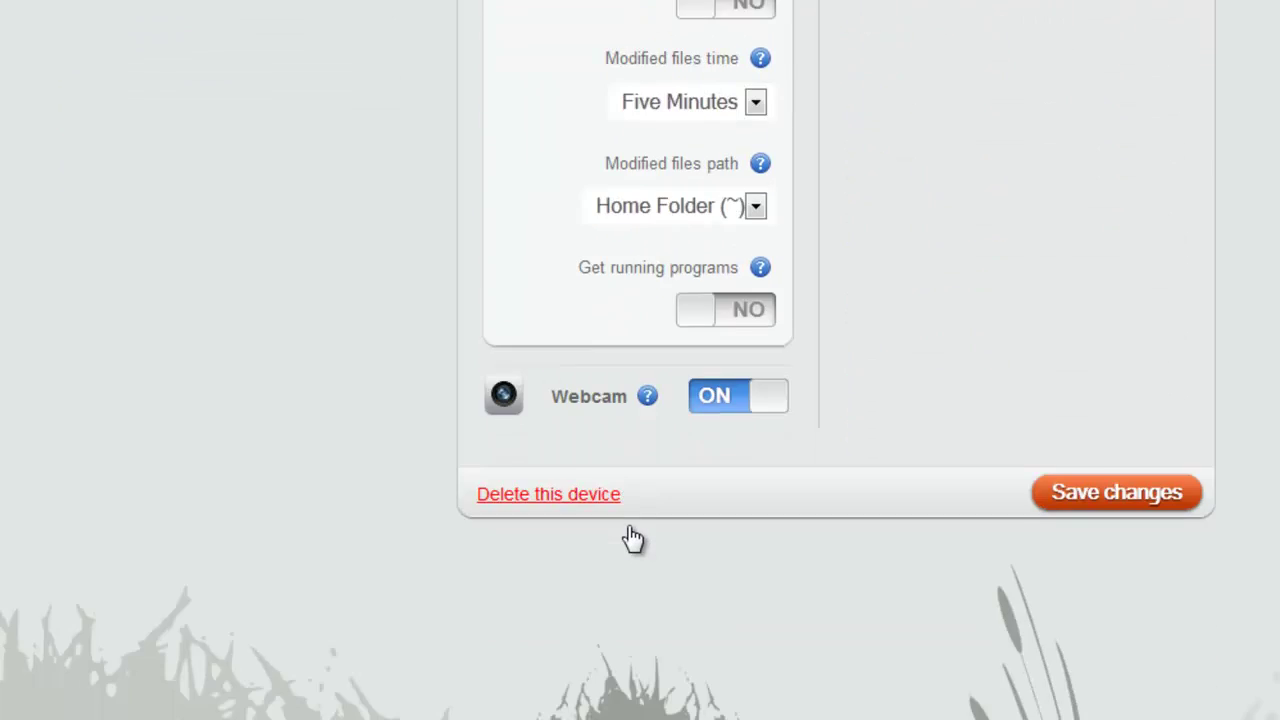
scroll(634, 537, "up", 12)
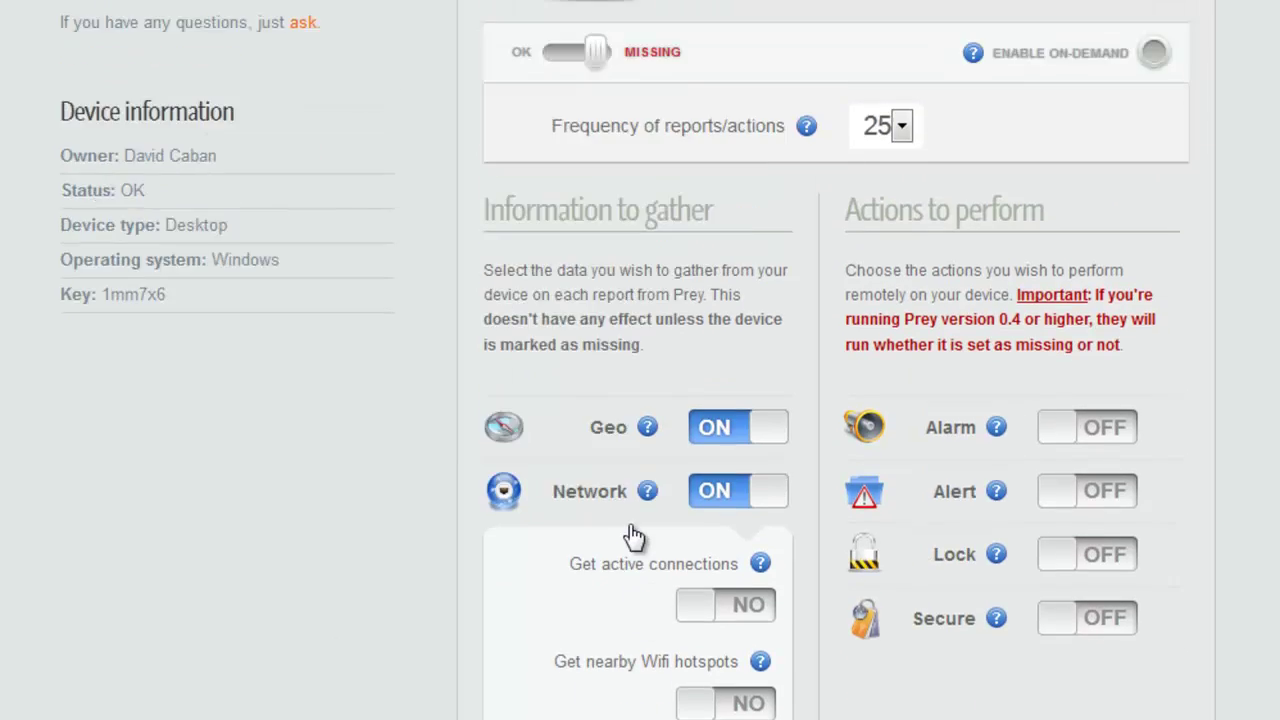
scroll(634, 527, "up", 2)
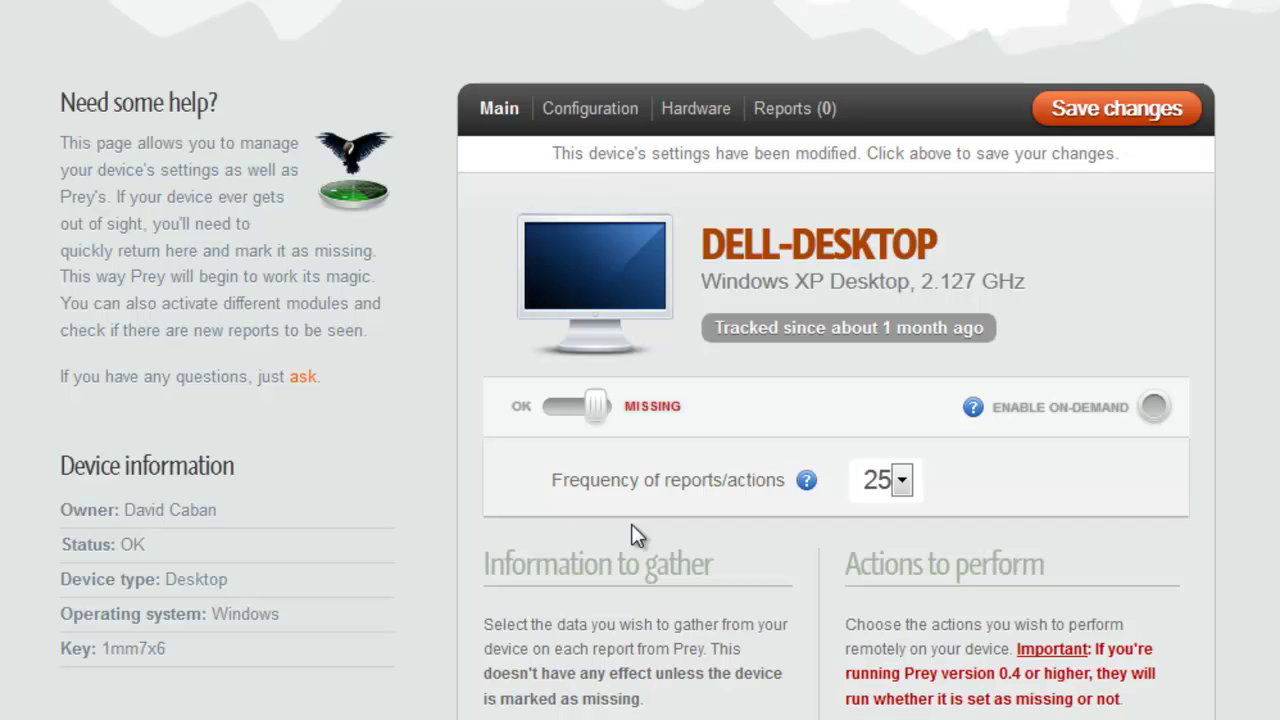
scroll(640, 360, "up", 2)
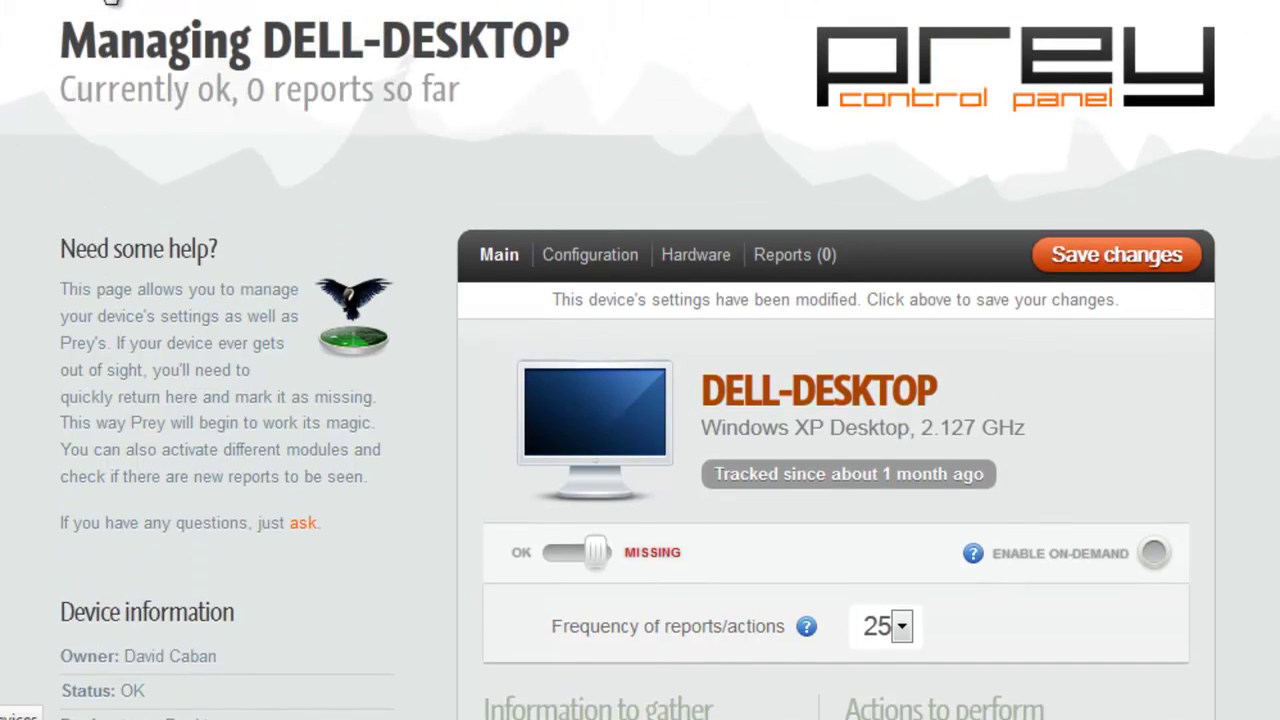
- Return to the device list and open the Windows 7 laptop's page to check its missing status and report frequency
left_click(110, 2)
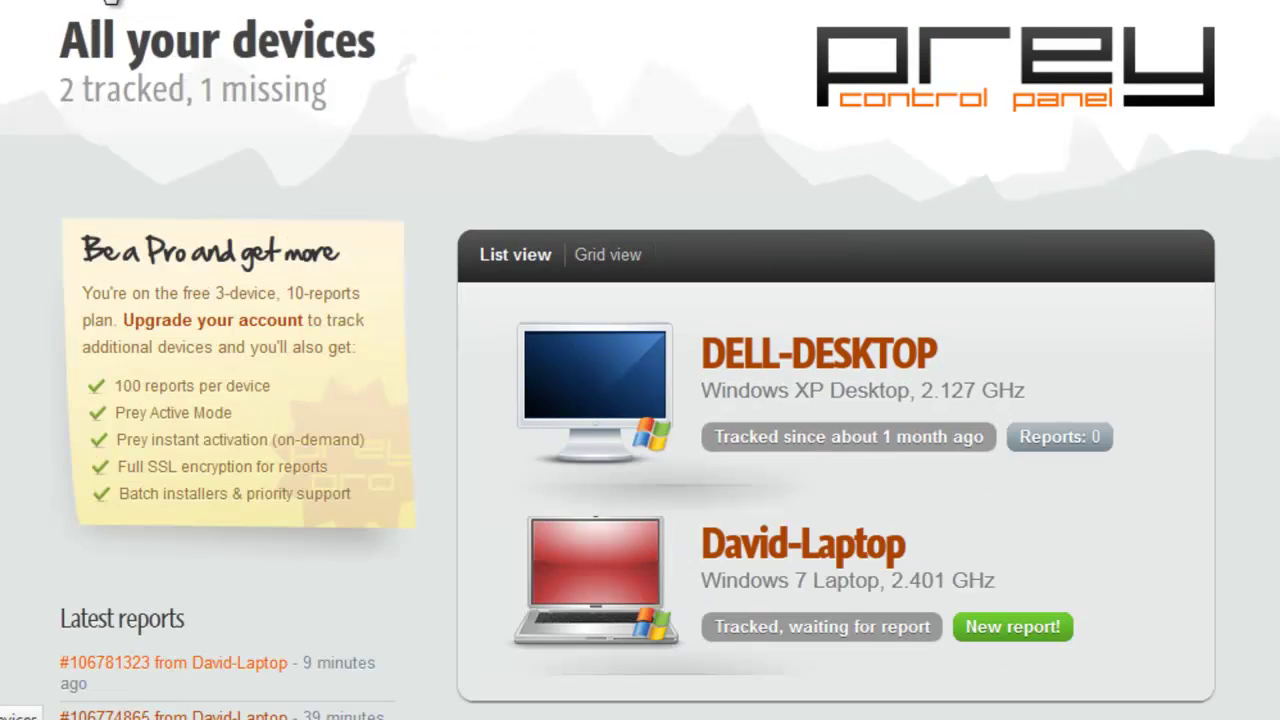
left_click(742, 548)
scroll(690, 527, "down", 1)
scroll(690, 529, "down", 4)
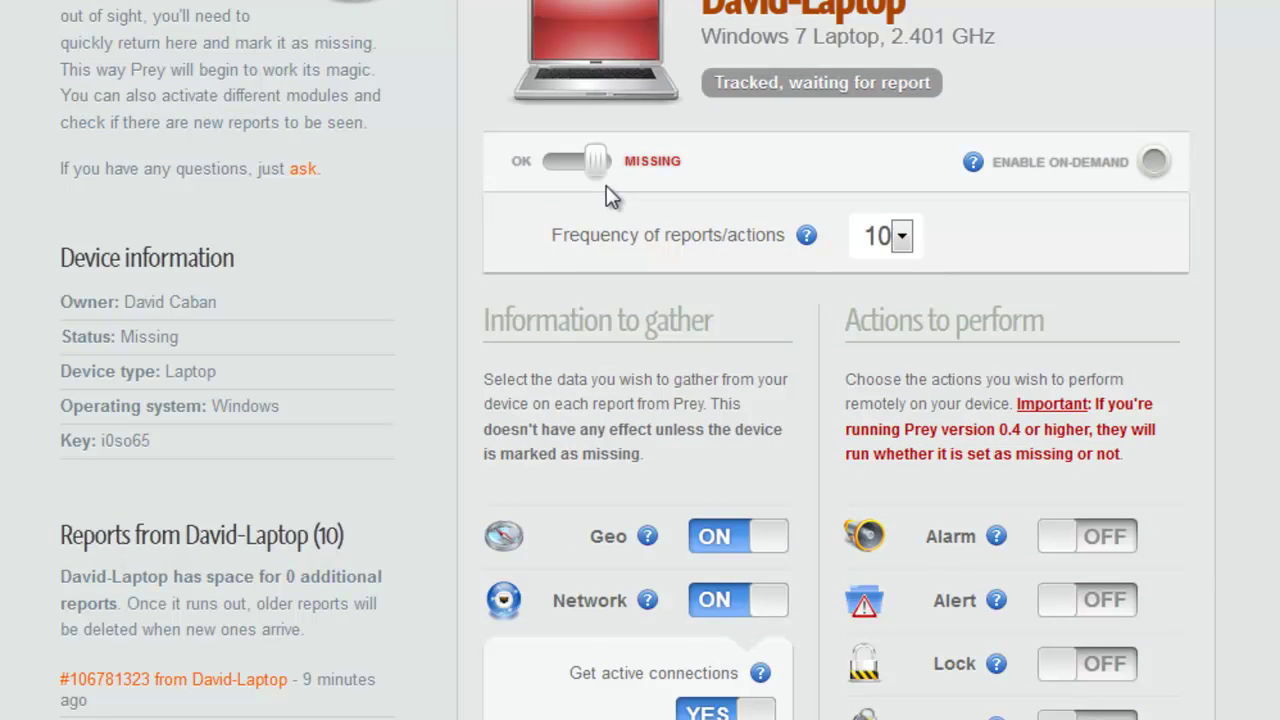
scroll(606, 185, "down", 3)
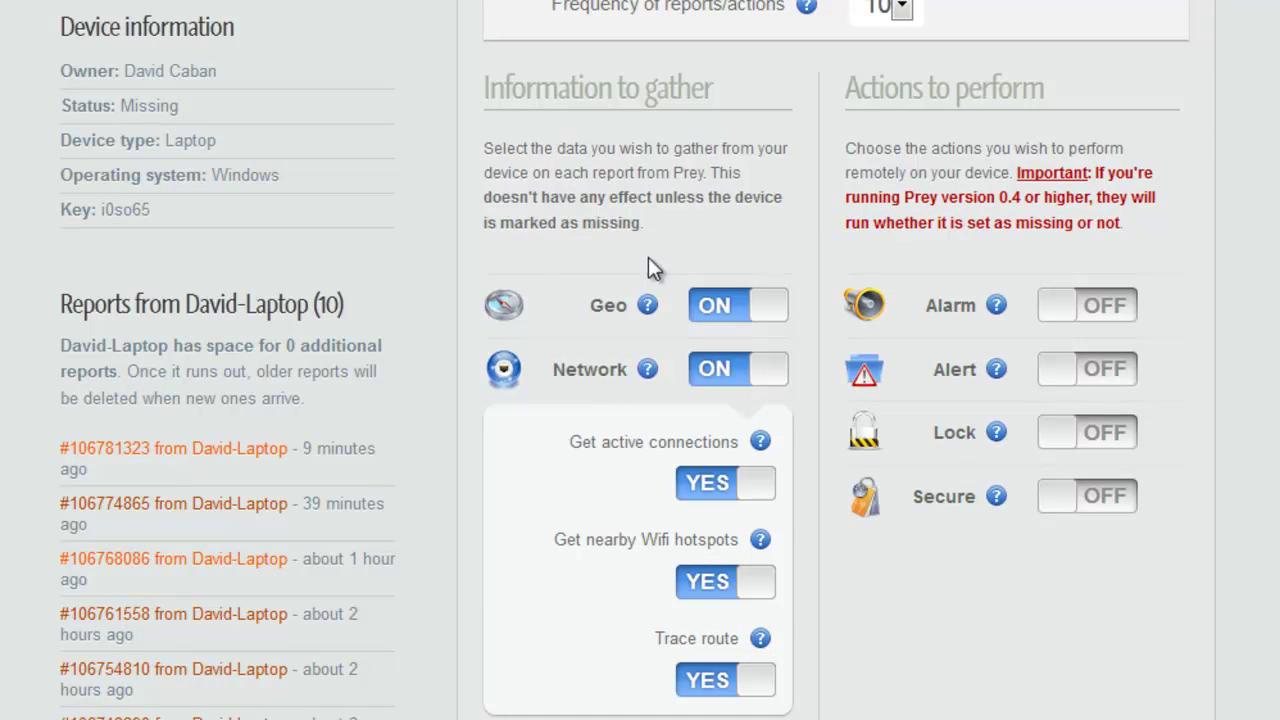
- Read the help notes for the laptop's Geo, Wifi hotspot, Trace route and Webcam options and review its Session settings
mouse_move(645, 310)
scroll(700, 400, "down", 3)
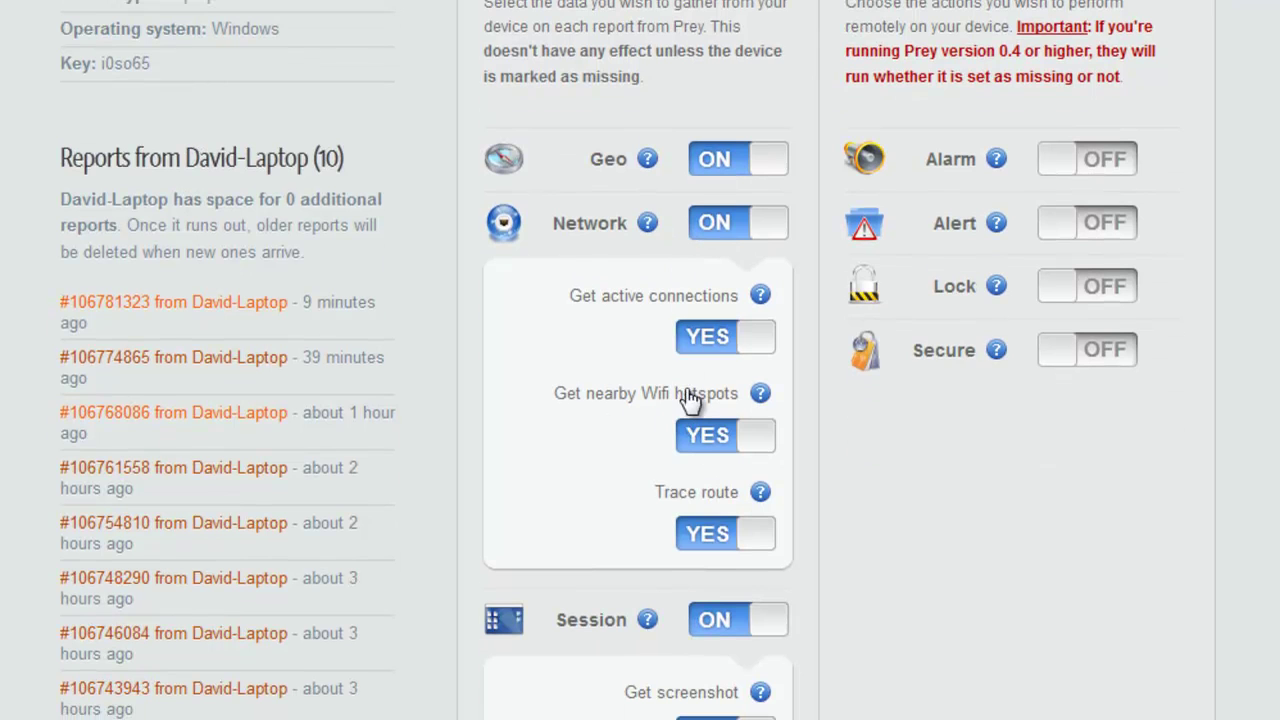
mouse_move(747, 394)
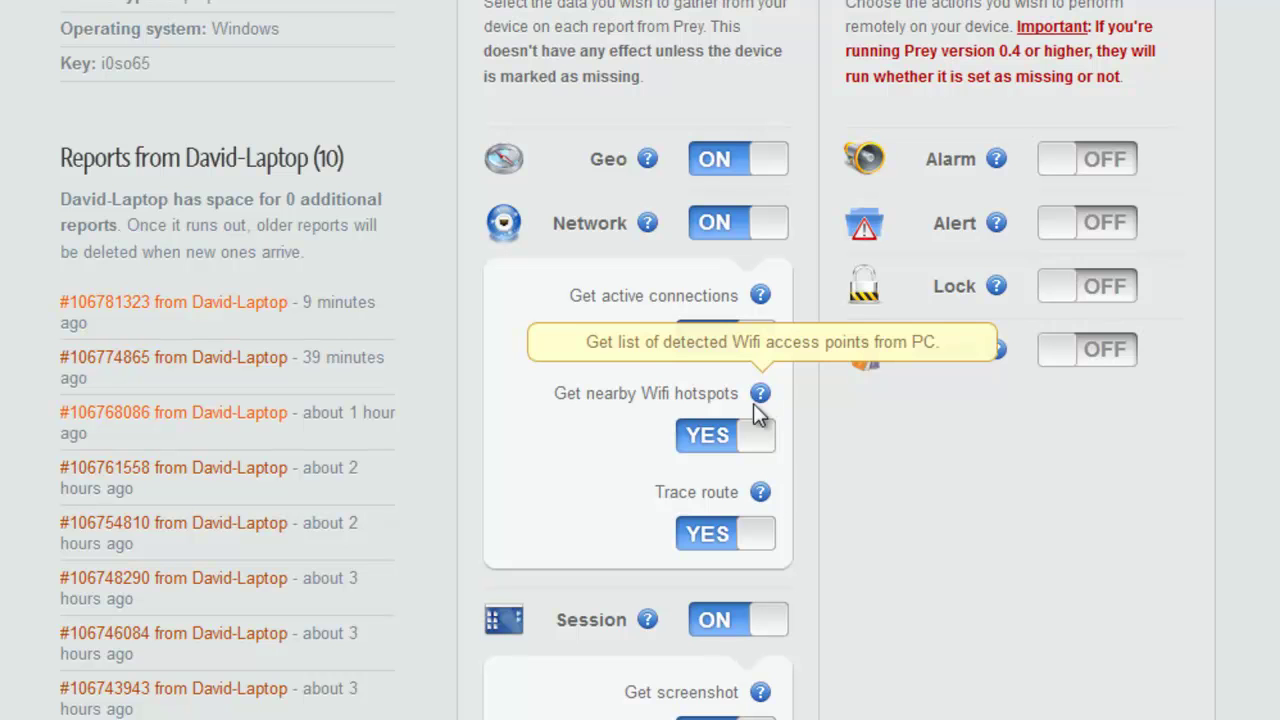
mouse_move(775, 498)
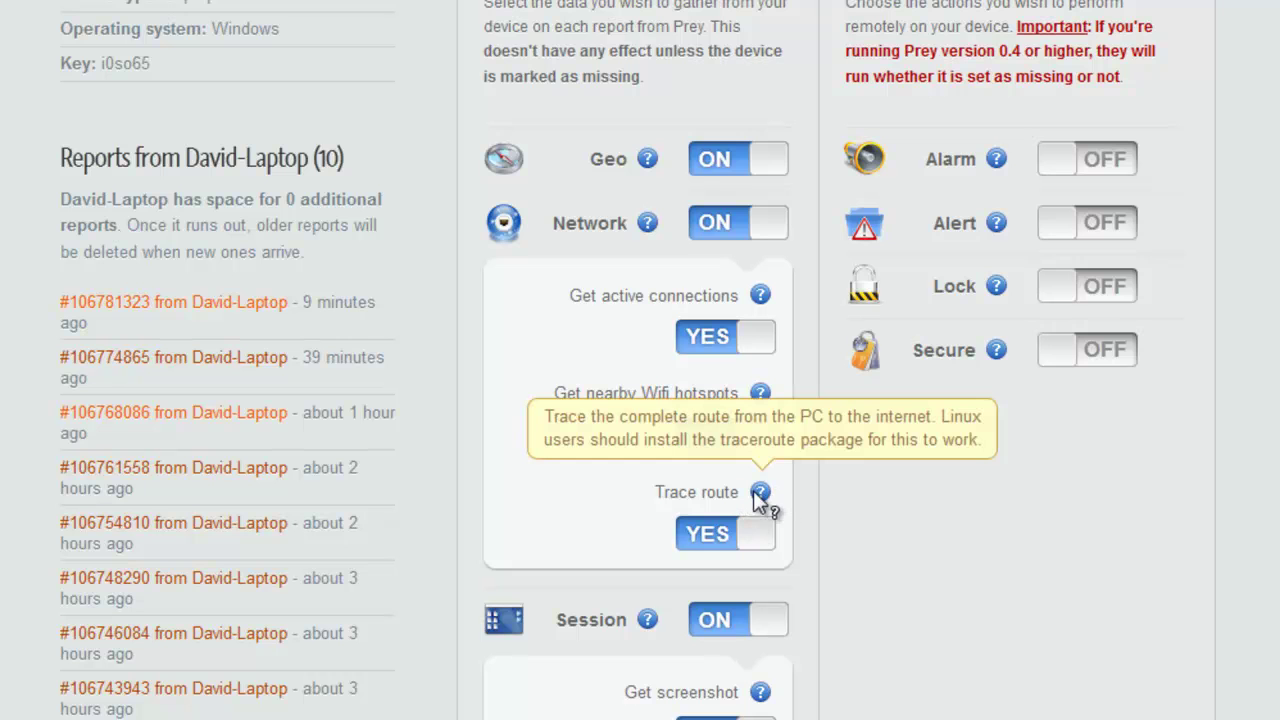
scroll(867, 466, "down", 5)
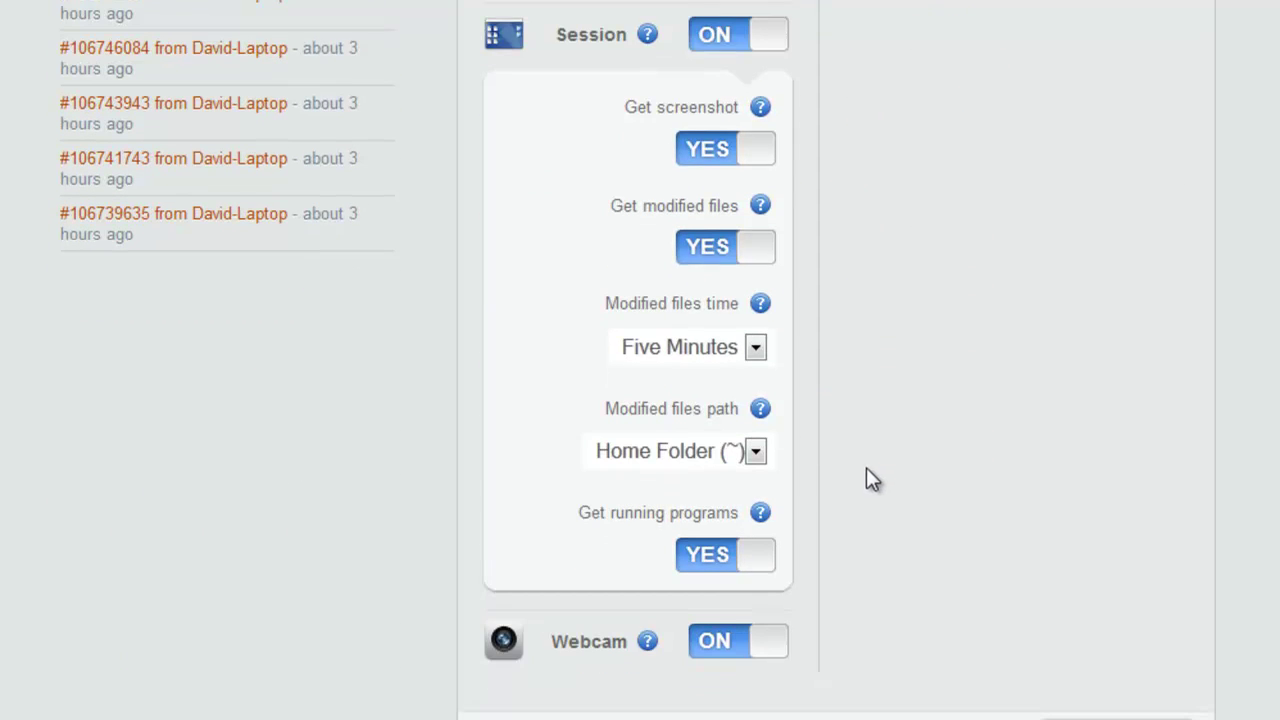
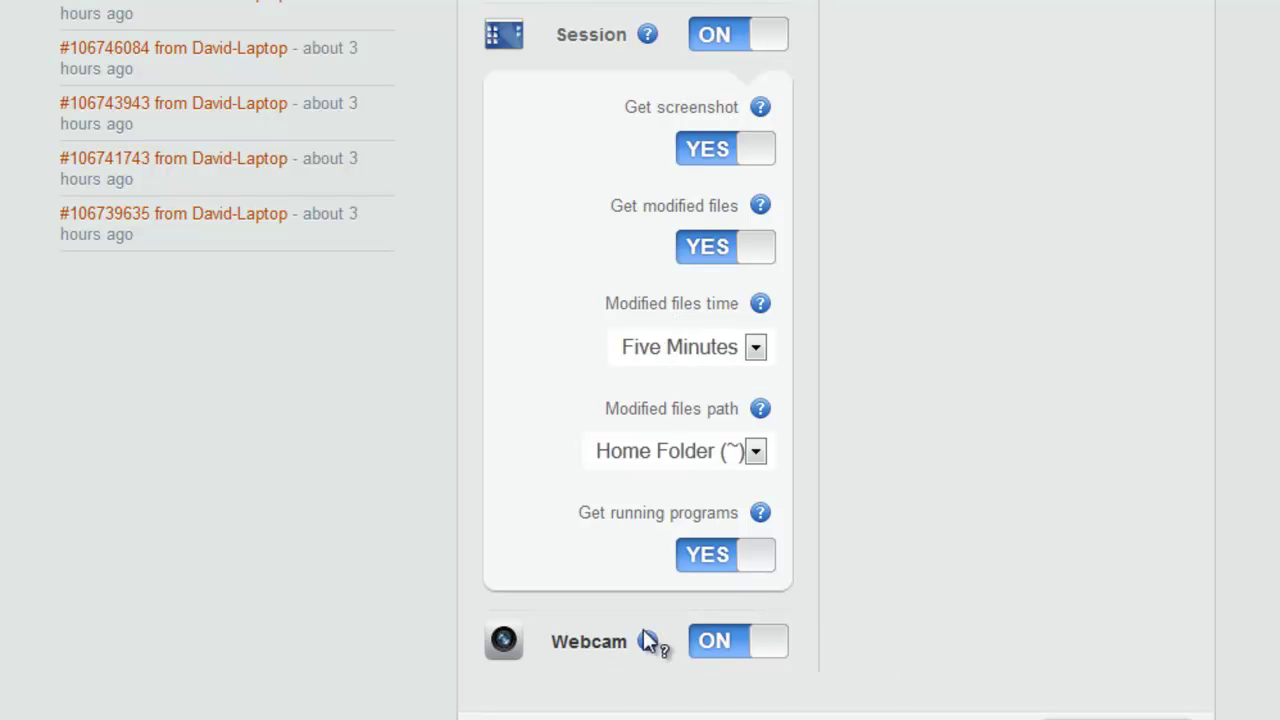
scroll(638, 604, "down", 3)
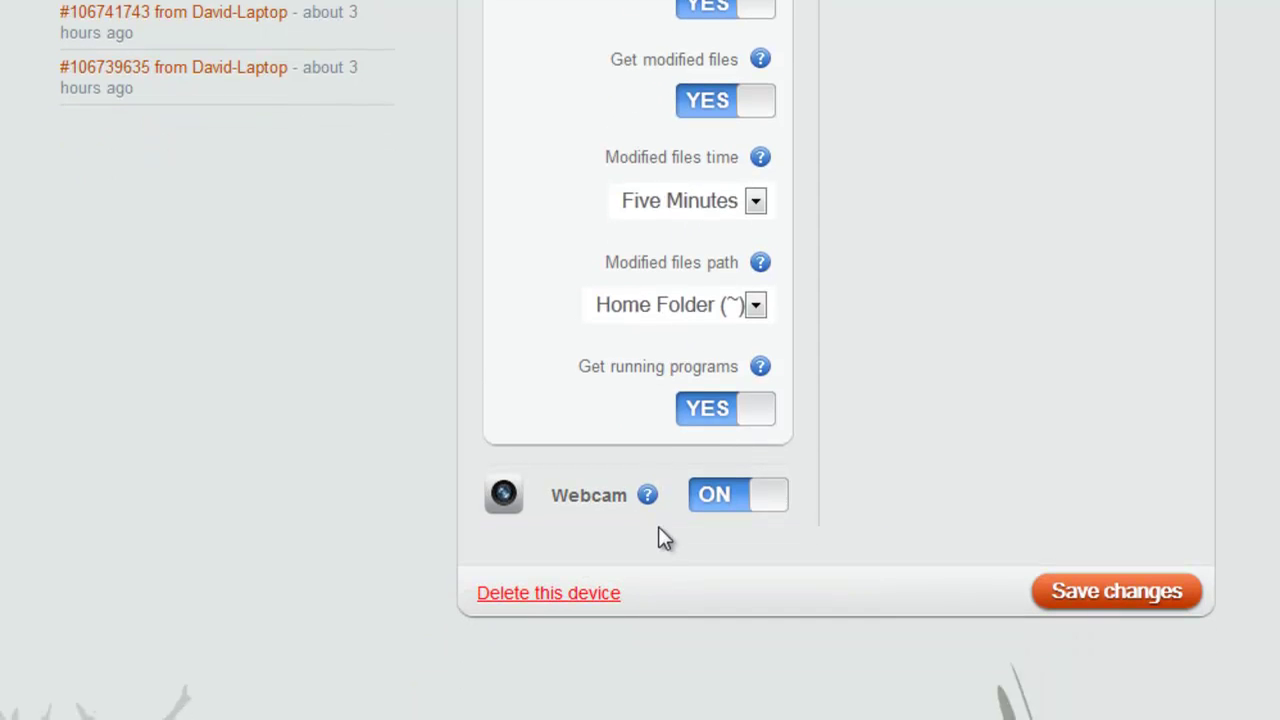
mouse_move(647, 493)
- Read the help notes for the laptop's remote actions Alarm, Alert, Lock and Secure
scroll(786, 350, "up", 6)
scroll(800, 340, "up", 3)
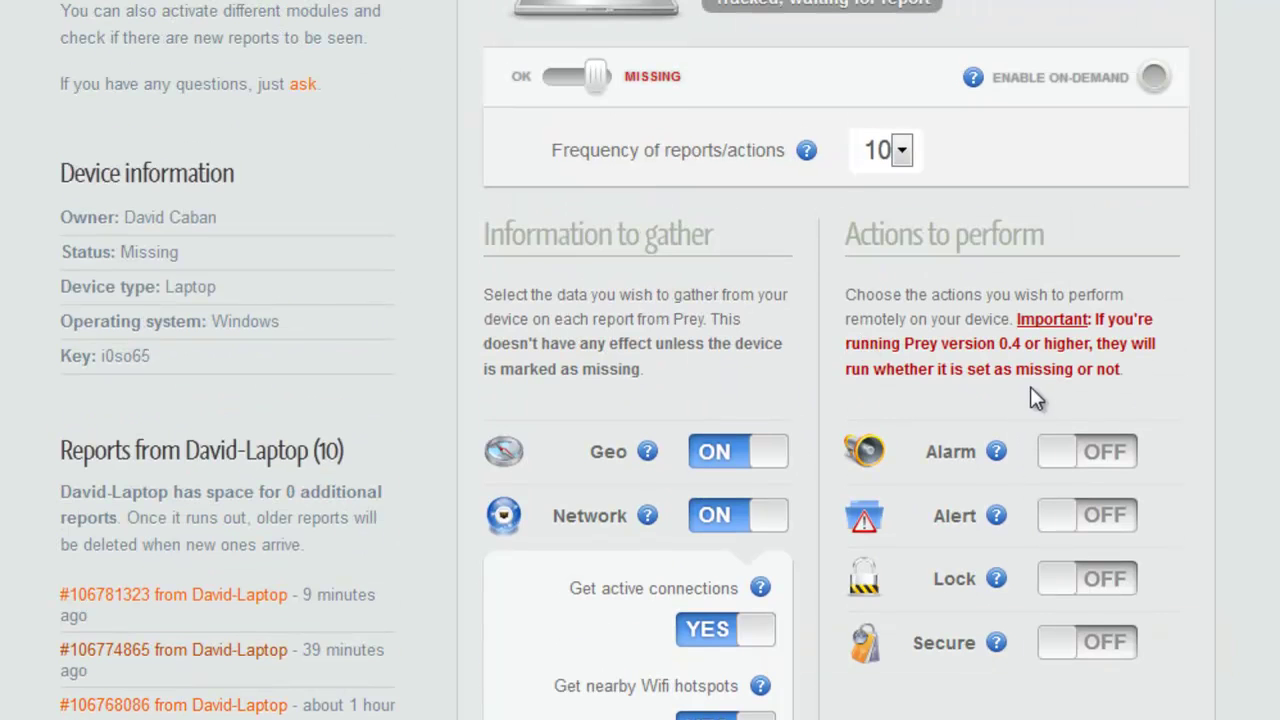
scroll(1034, 381, "down", 2)
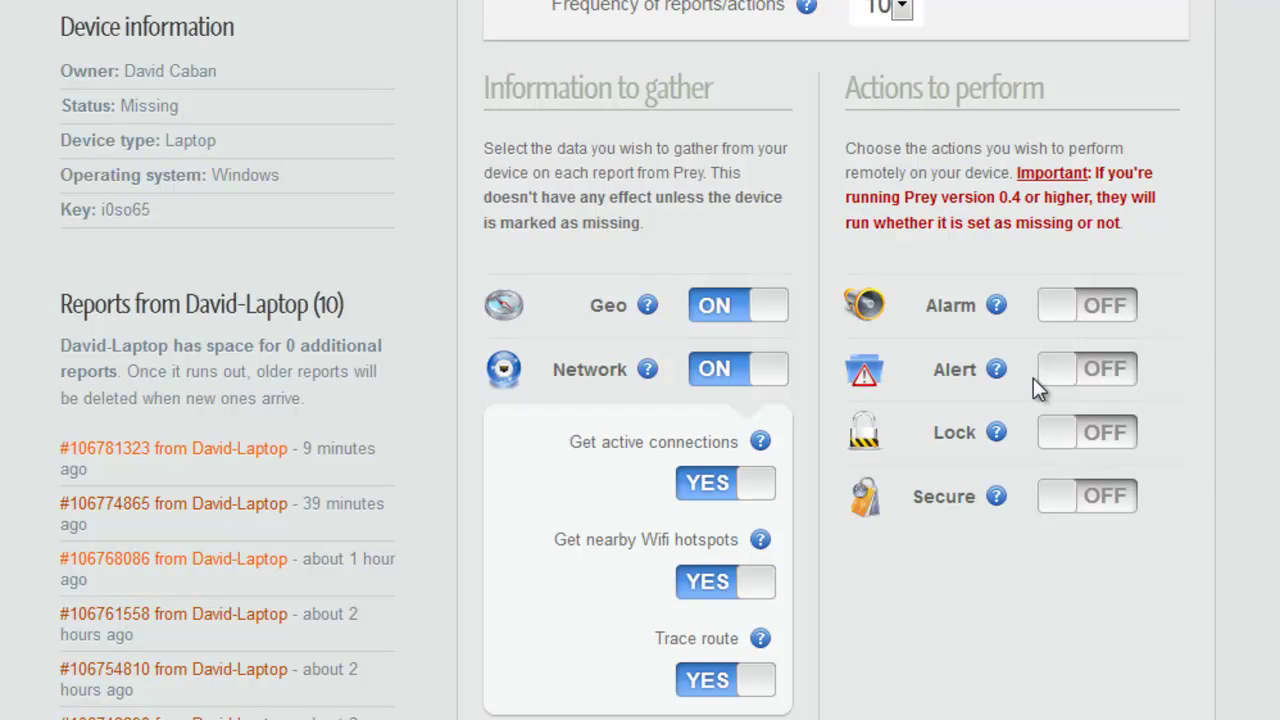
mouse_move(994, 310)
mouse_move(995, 385)
mouse_move(982, 447)
mouse_move(998, 498)
- Look through the laptop's list of reports and open the second-oldest one
scroll(808, 313, "up", 5)
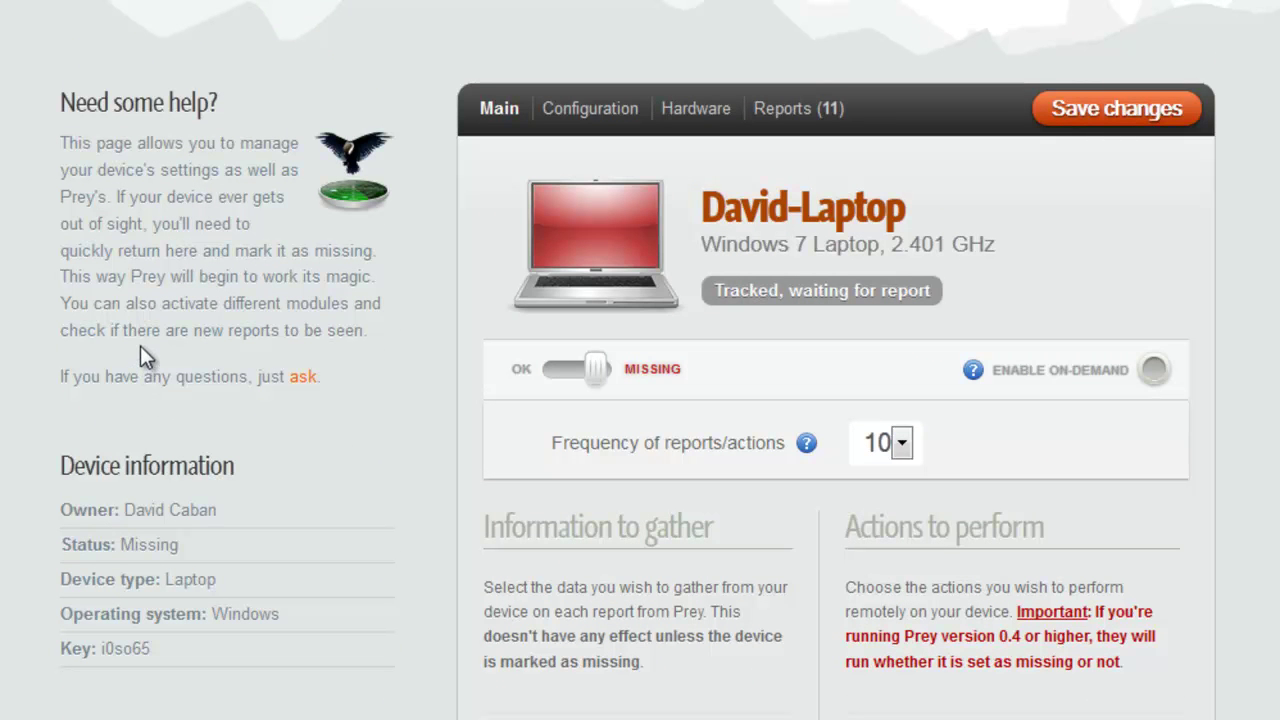
scroll(140, 355, "down", 3)
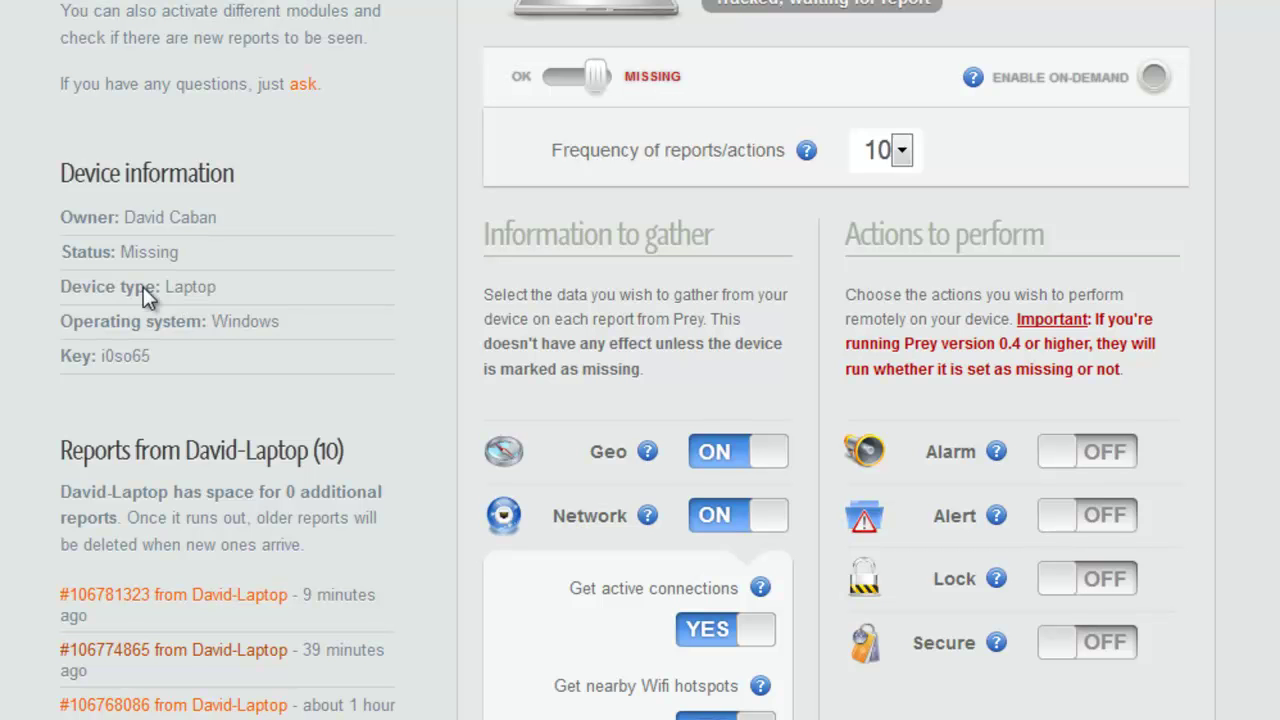
scroll(121, 301, "down", 3)
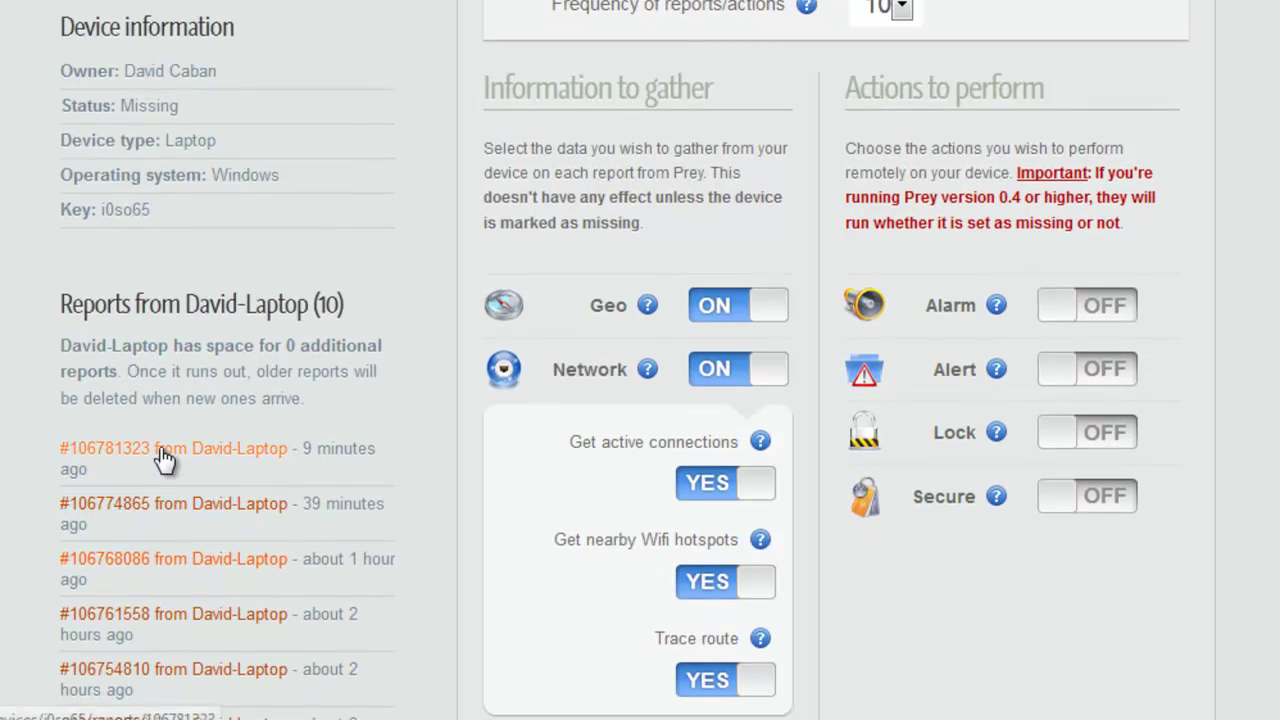
scroll(175, 450, "down", 9)
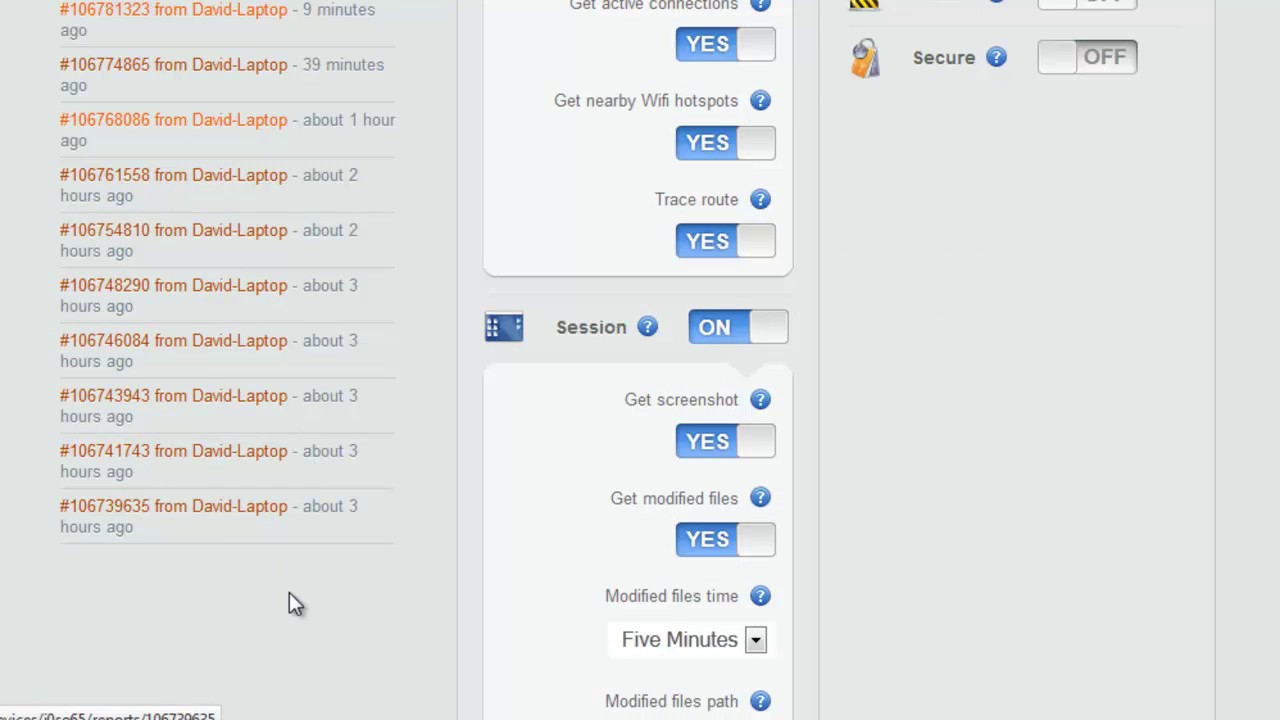
left_click(186, 455)
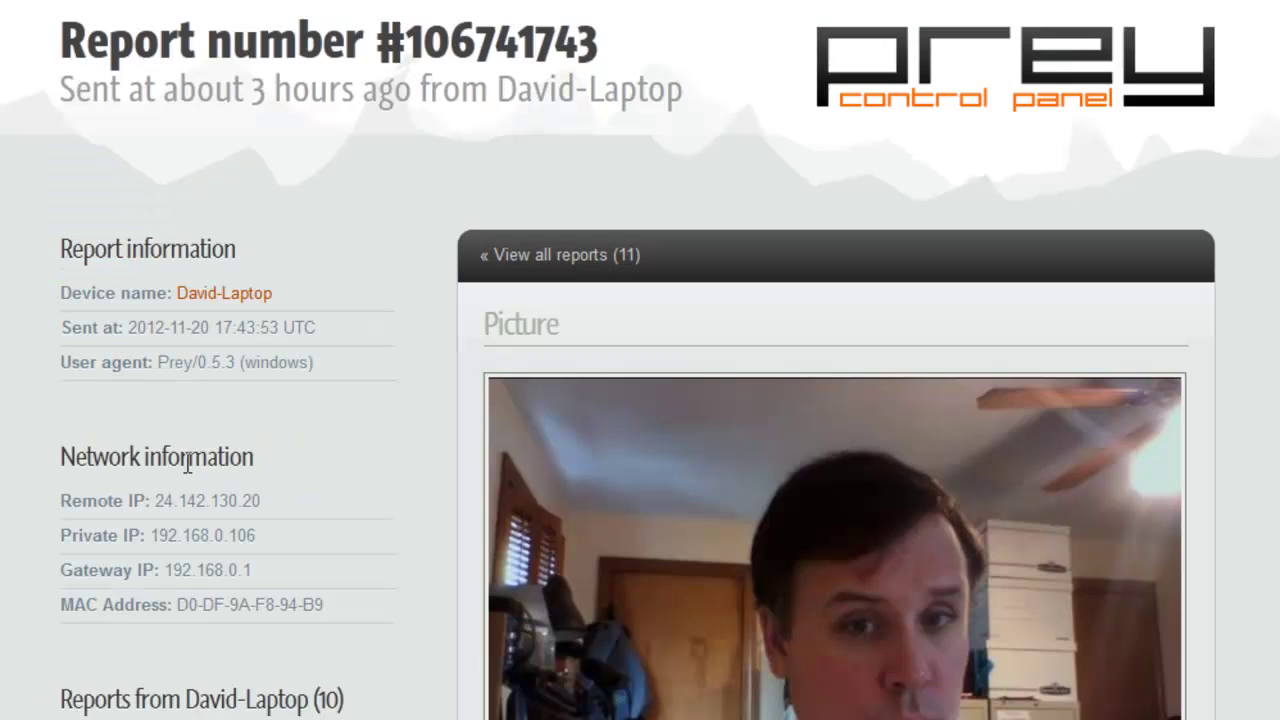
- Examine the open report's network information, webcam picture and desktop screenshot
scroll(217, 412, "down", 3)
scroll(217, 412, "down", 6)
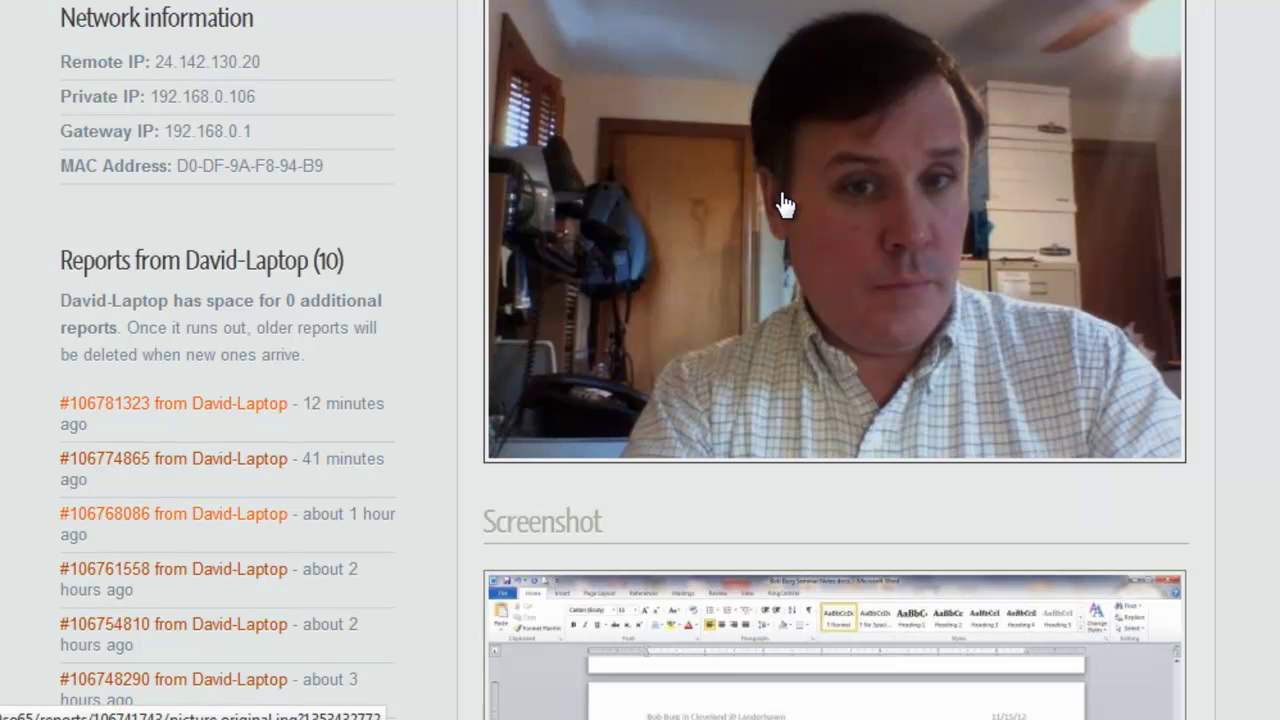
scroll(779, 202, "down", 3)
scroll(779, 205, "up", 3)
scroll(779, 205, "down", 9)
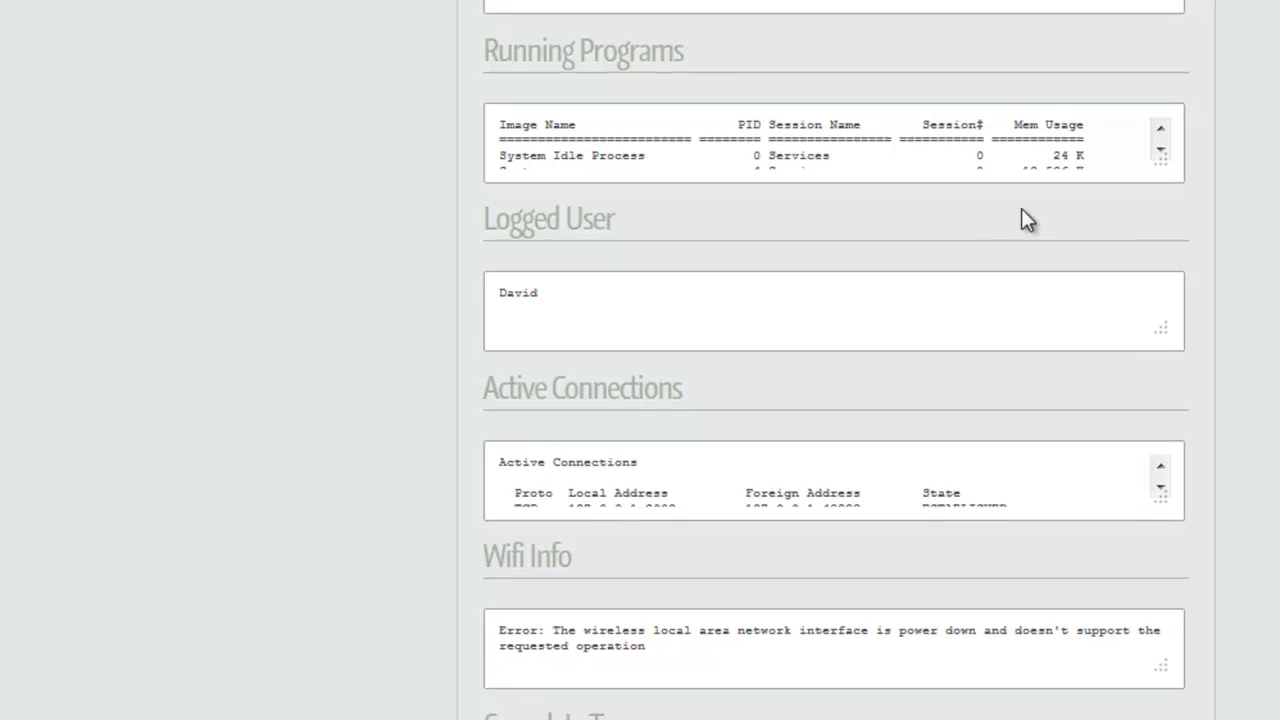
- Read the report's sections from Uptime to Wifi Info and enlarge the Complete Trace box to view the route
scroll(1000, 190, "up", 2)
scroll(800, 152, "up", 1)
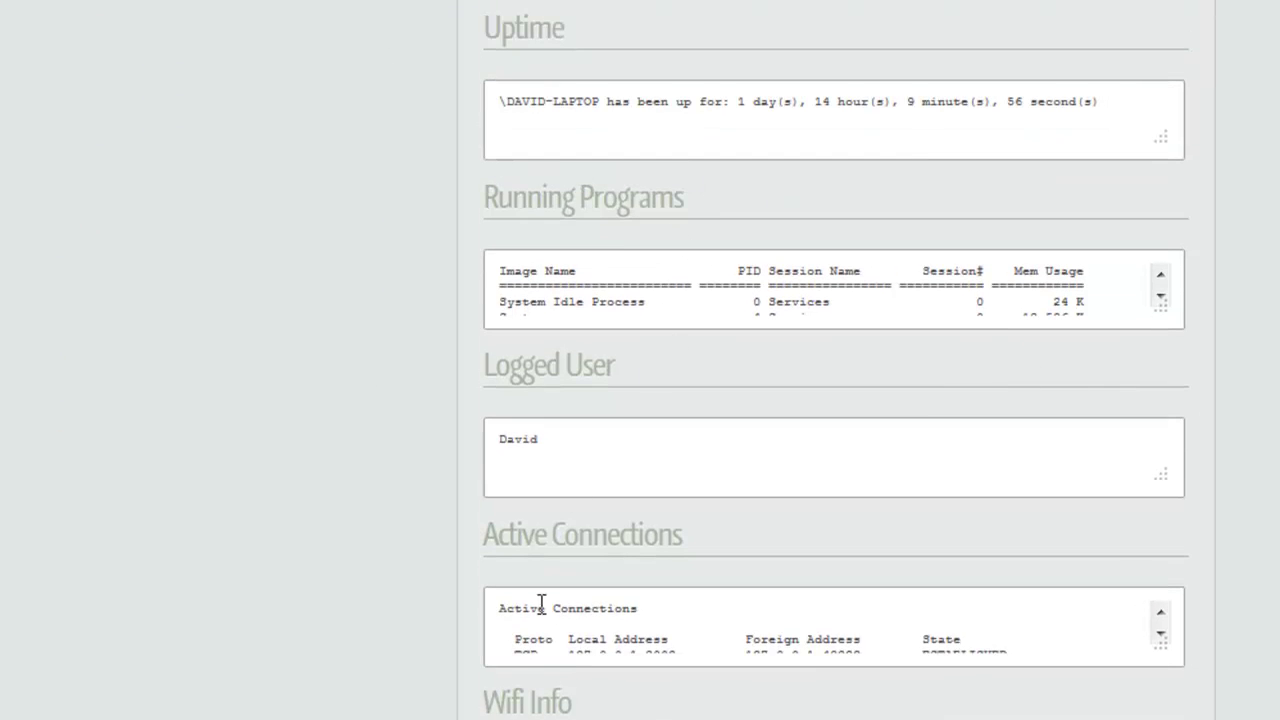
scroll(560, 606, "down", 4)
scroll(526, 685, "down", 3)
scroll(523, 684, "down", 3)
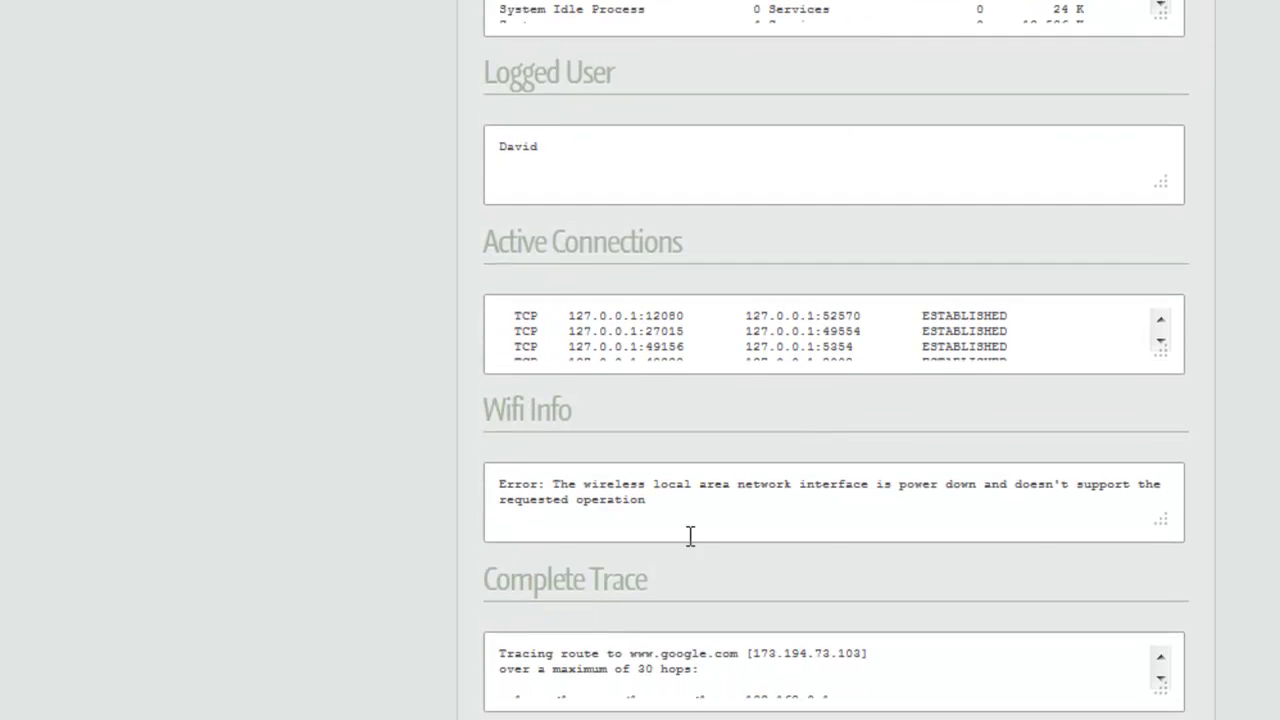
scroll(1266, 480, "down", 6)
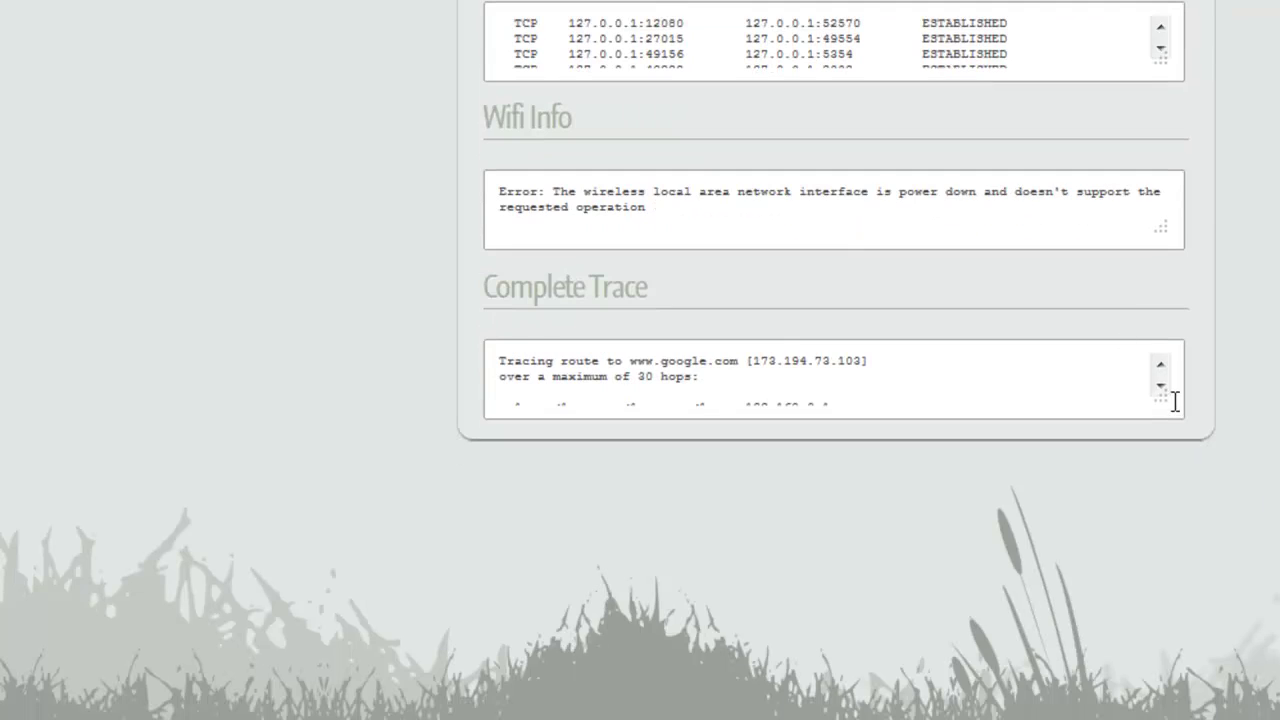
mouse_move(1162, 395)
left_mouse_down()
mouse_move(1171, 629)
mouse_move(1185, 655)
left_mouse_up()
scroll(208, 266, "up", 15)
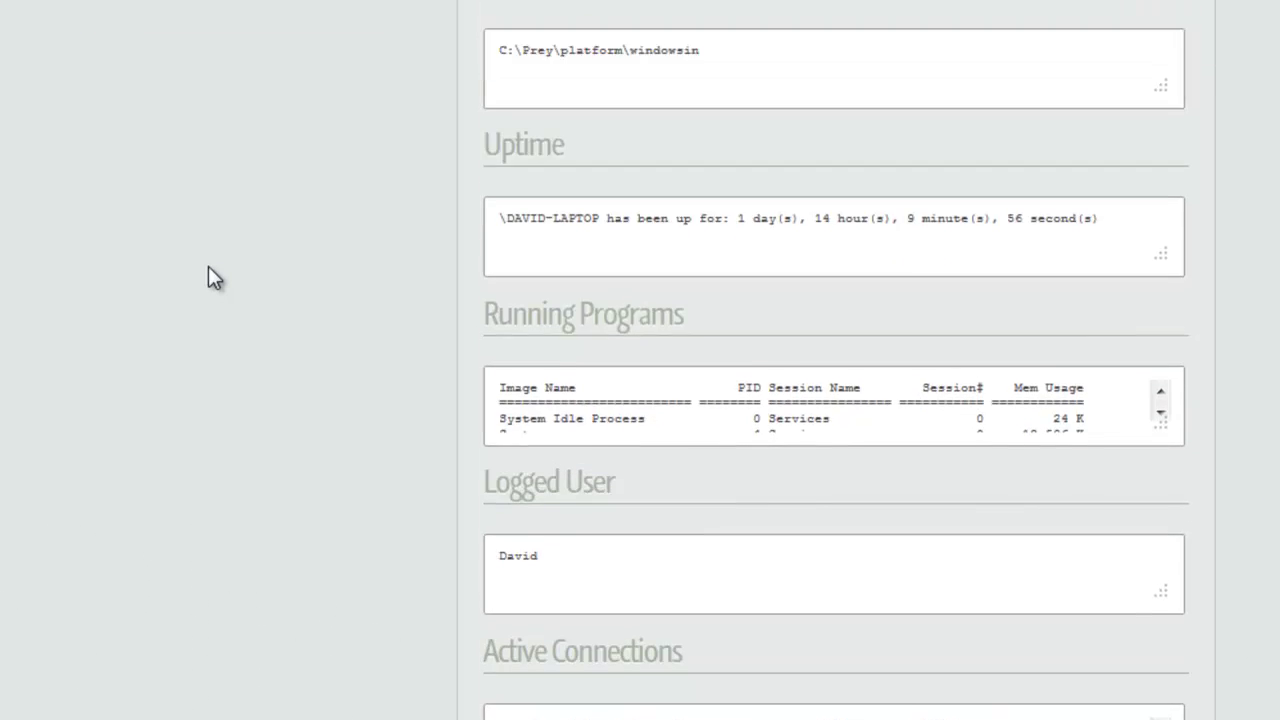
- Open the laptop's oldest report and view its webcam picture
scroll(208, 266, "up", 6)
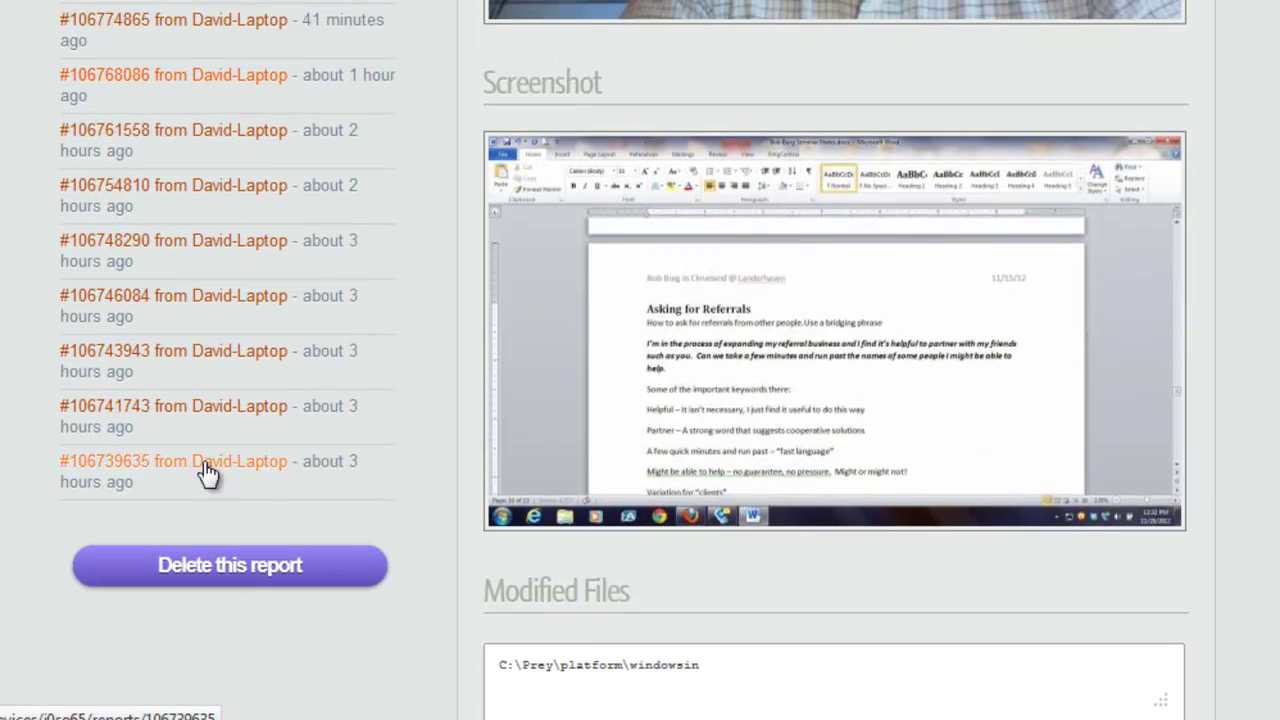
left_click(280, 475)
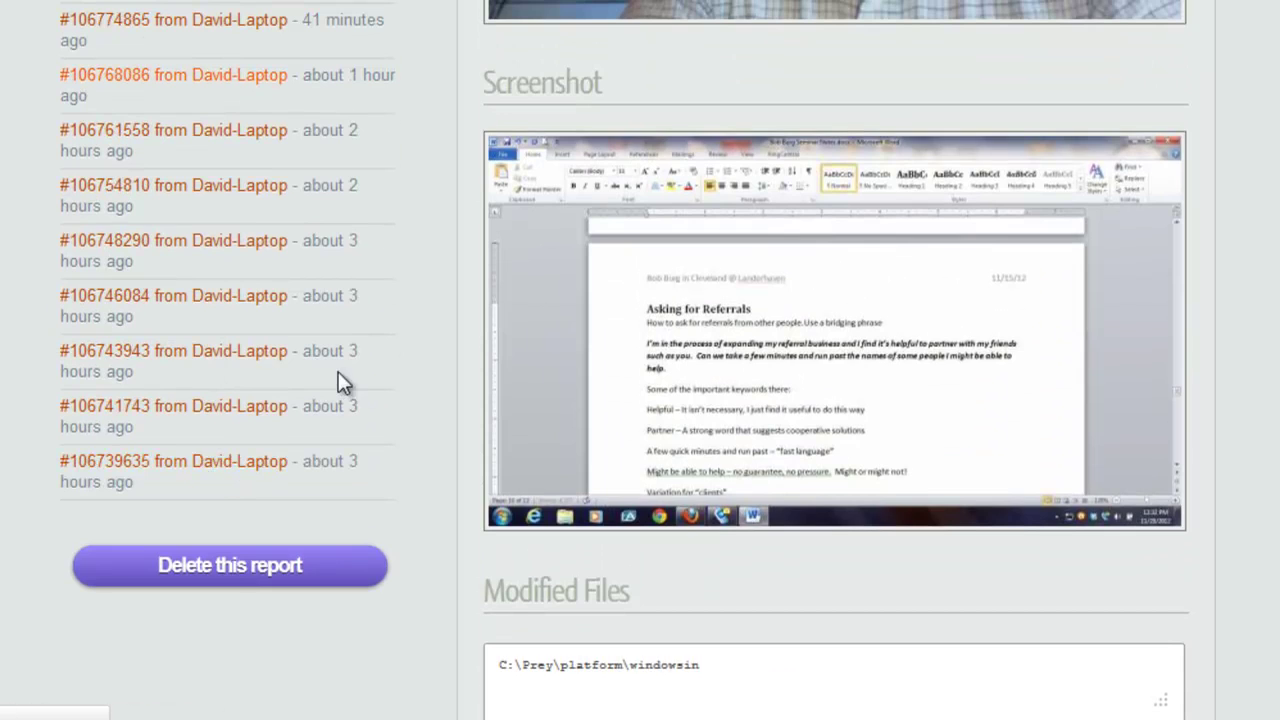
scroll(348, 362, "down", 4)
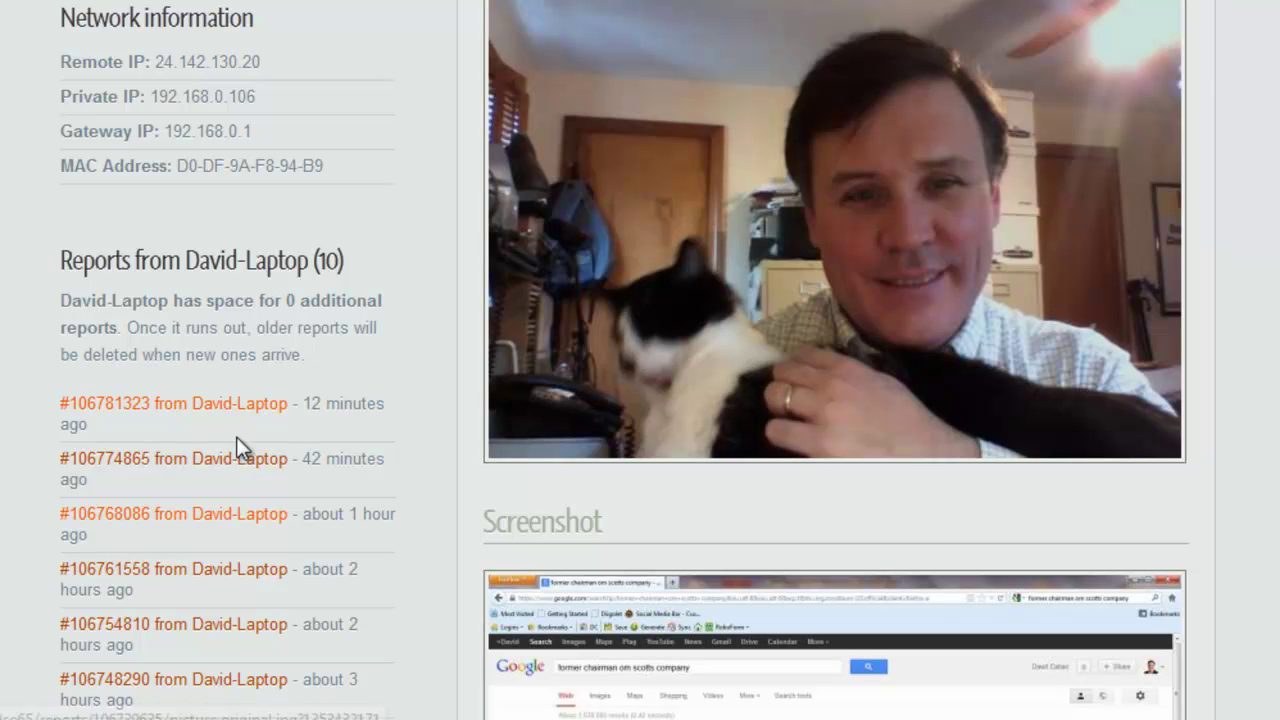
- Open the laptop's newest report and look through its picture, screenshot, running programs, connections and trace
left_click(166, 425)
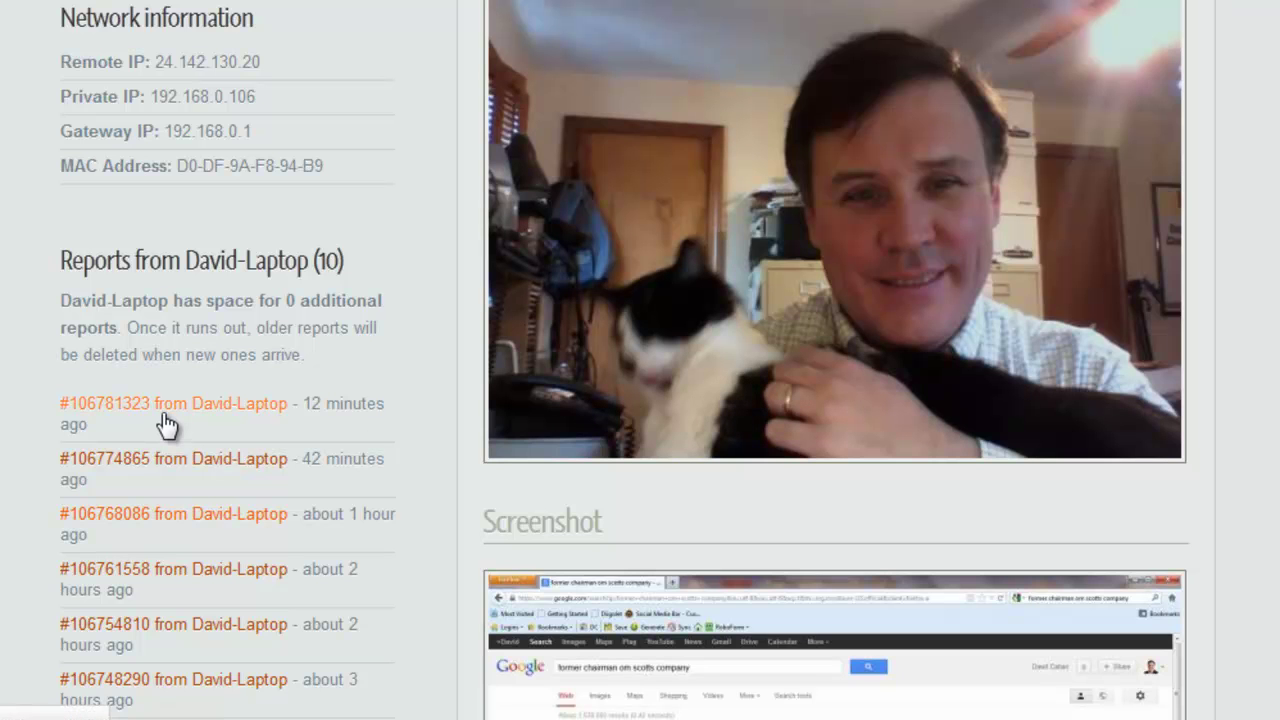
scroll(400, 345, "down", 3)
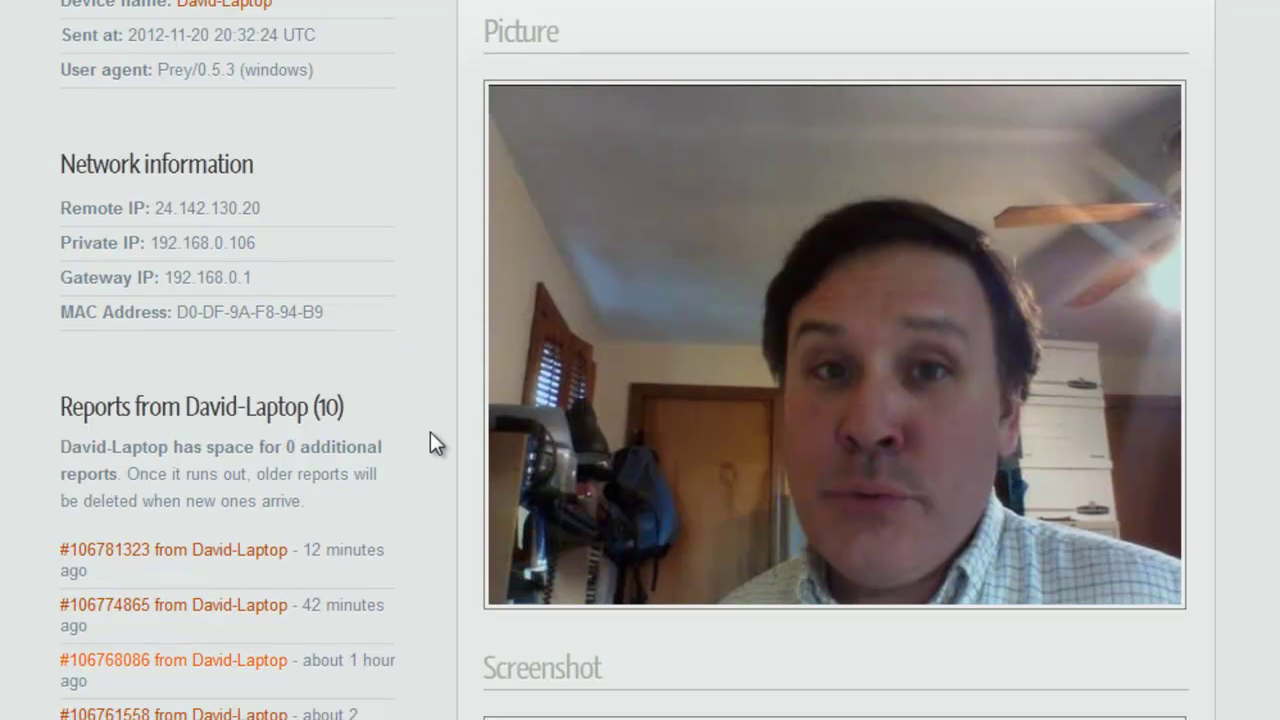
scroll(430, 432, "down", 6)
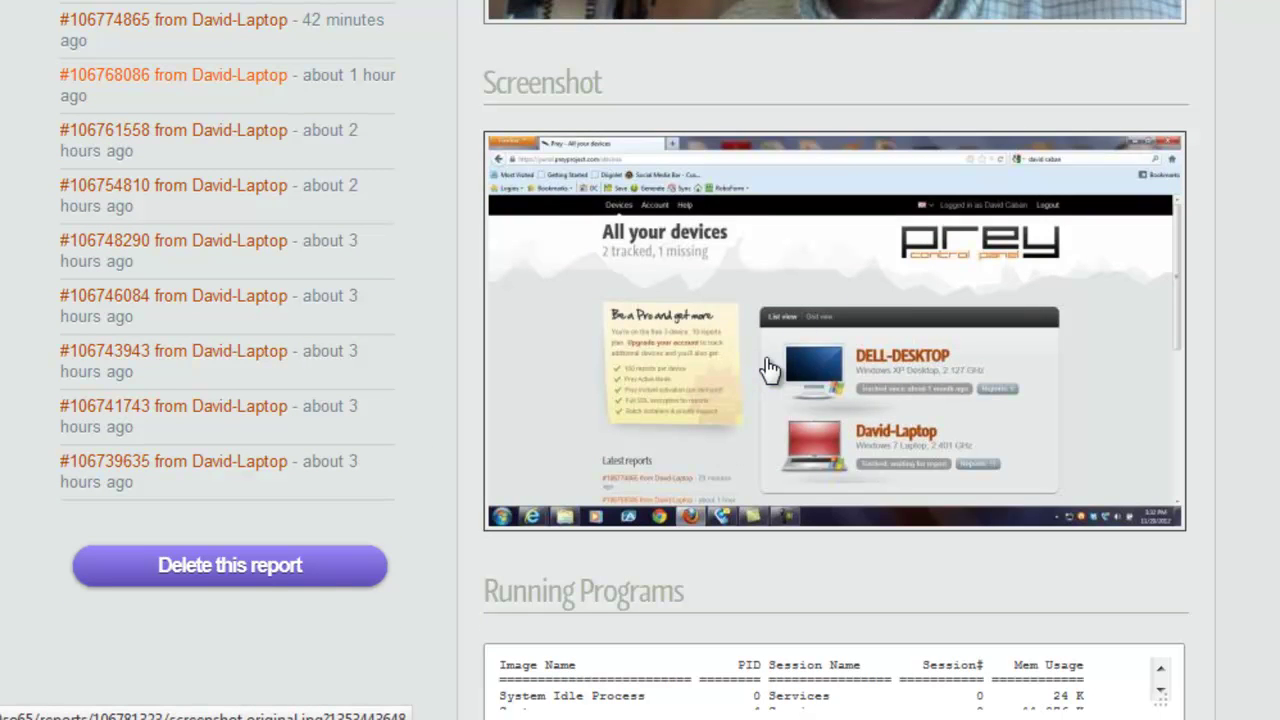
scroll(768, 360, "down", 2)
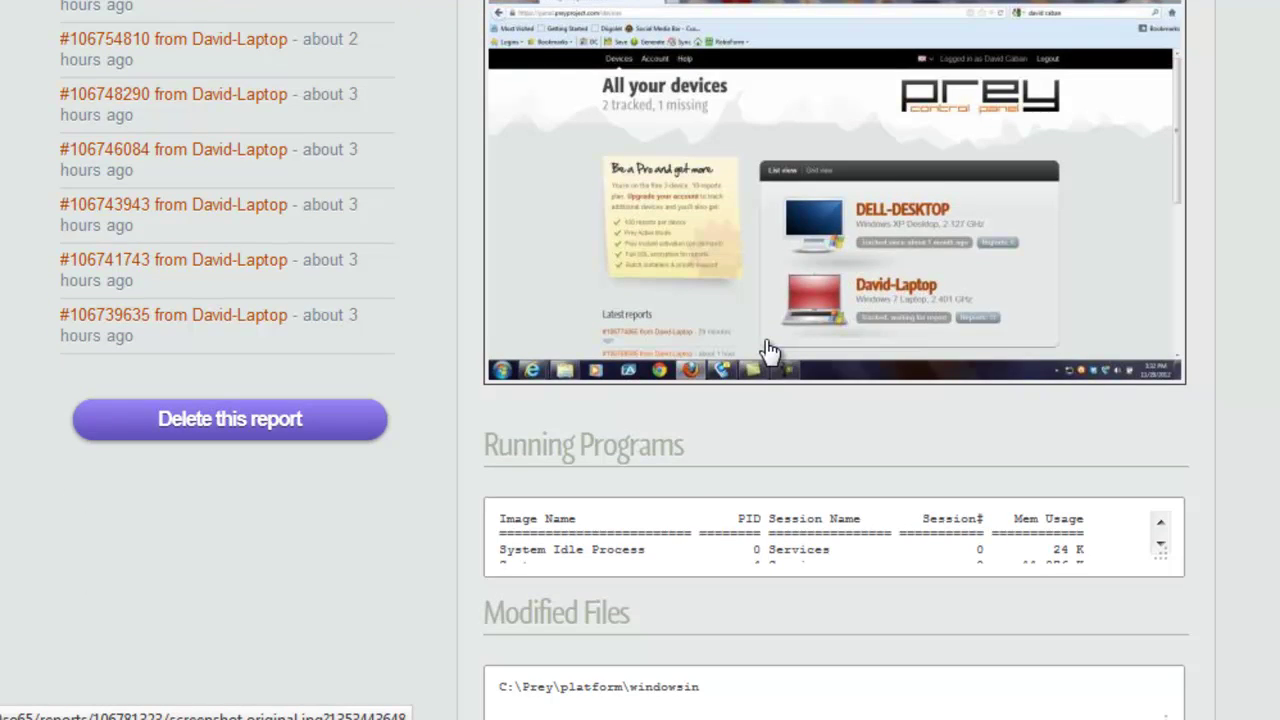
scroll(768, 345, "down", 10)
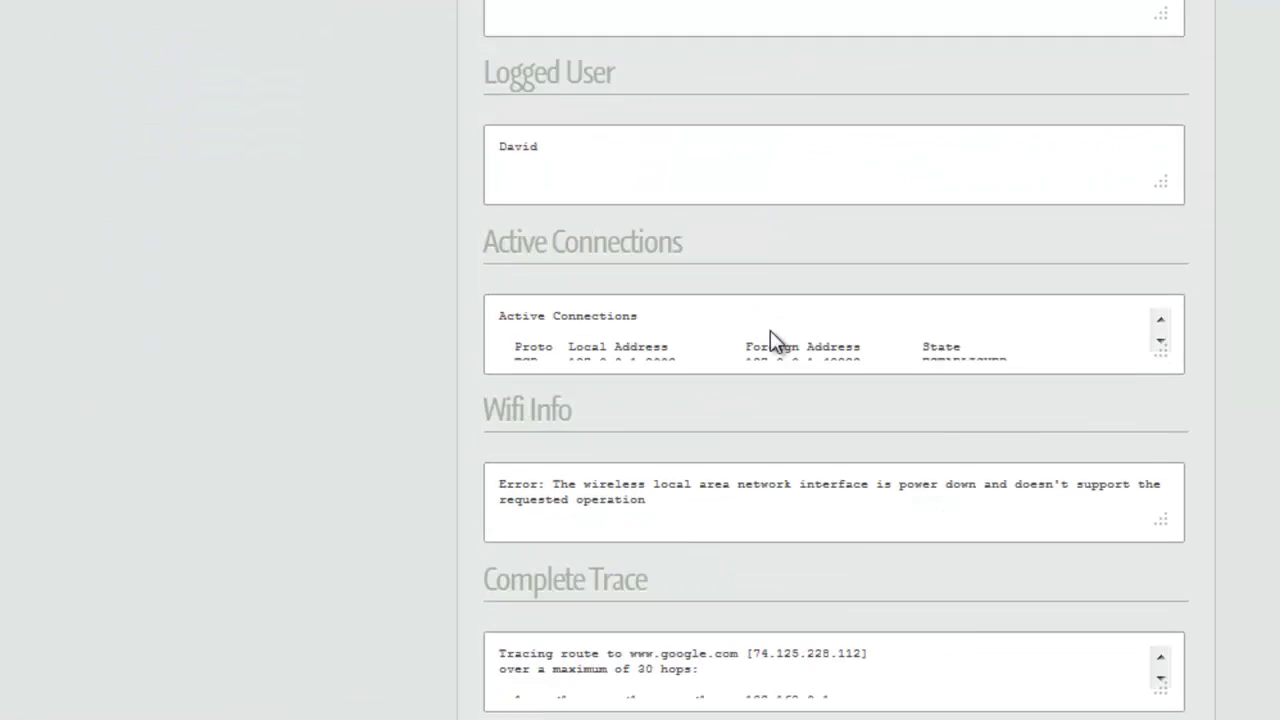
scroll(745, 338, "down", 1)
scroll(695, 375, "up", 20)
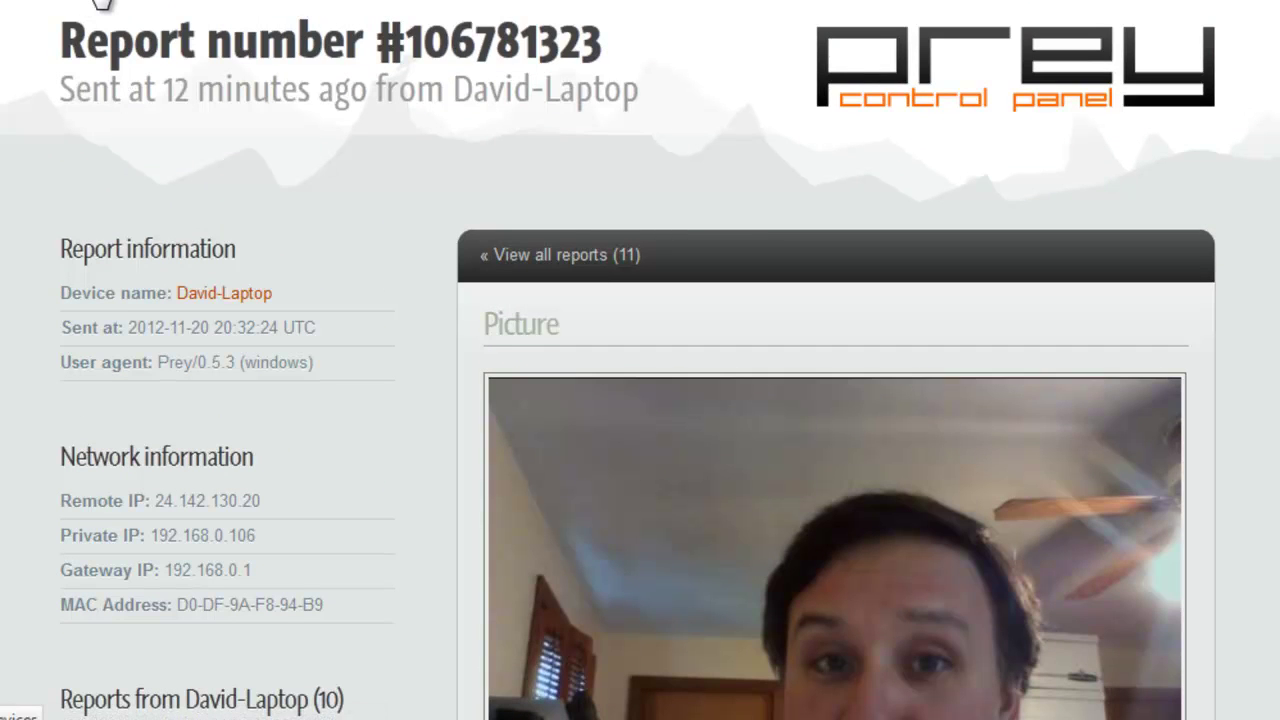
- Return to the laptop's management page, check its tracking options and reopen its newest report from the reports list
left_click(101, 1)
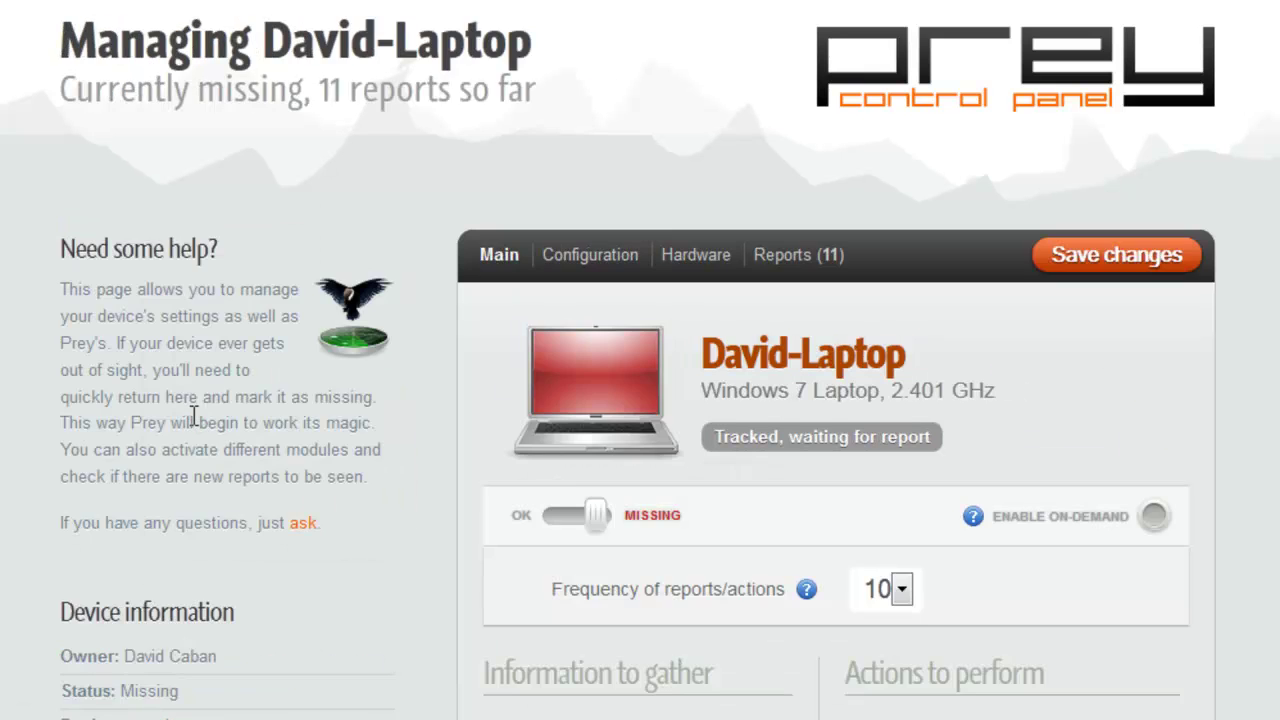
scroll(191, 420, "down", 3)
scroll(325, 490, "down", 4)
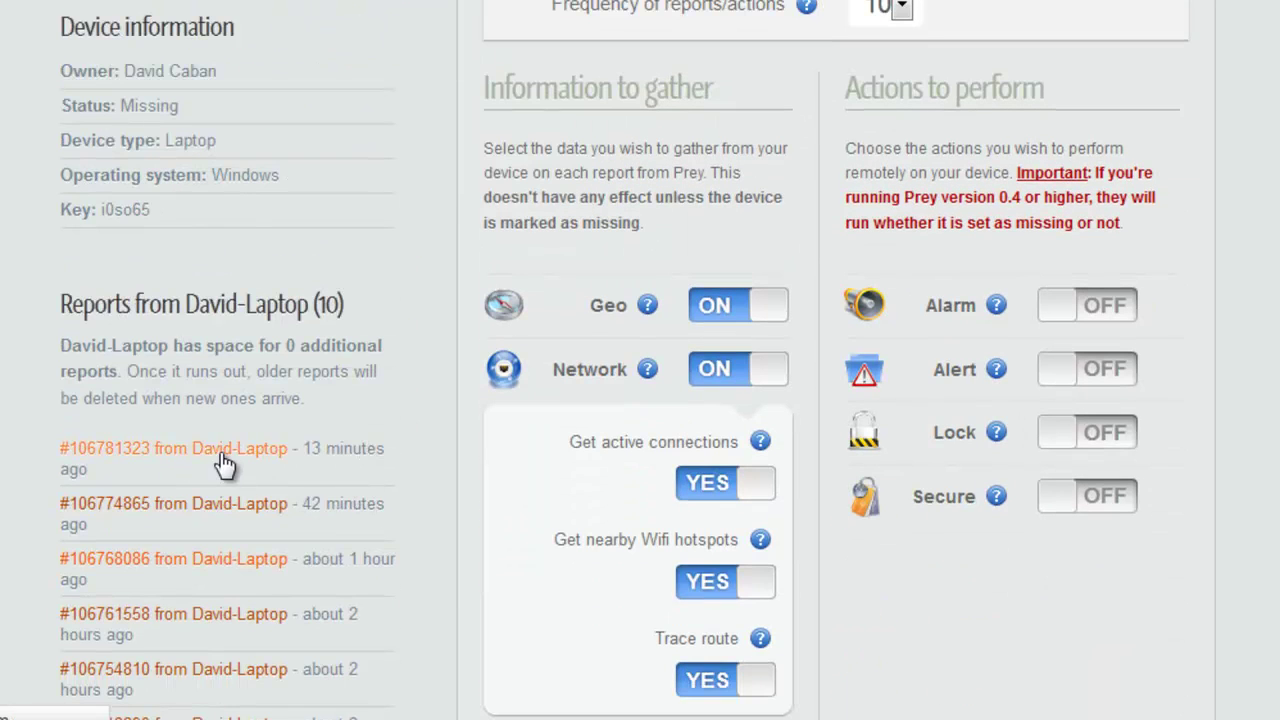
left_click(224, 463)
scroll(223, 463, "down", 4)
scroll(220, 458, "up", 4)
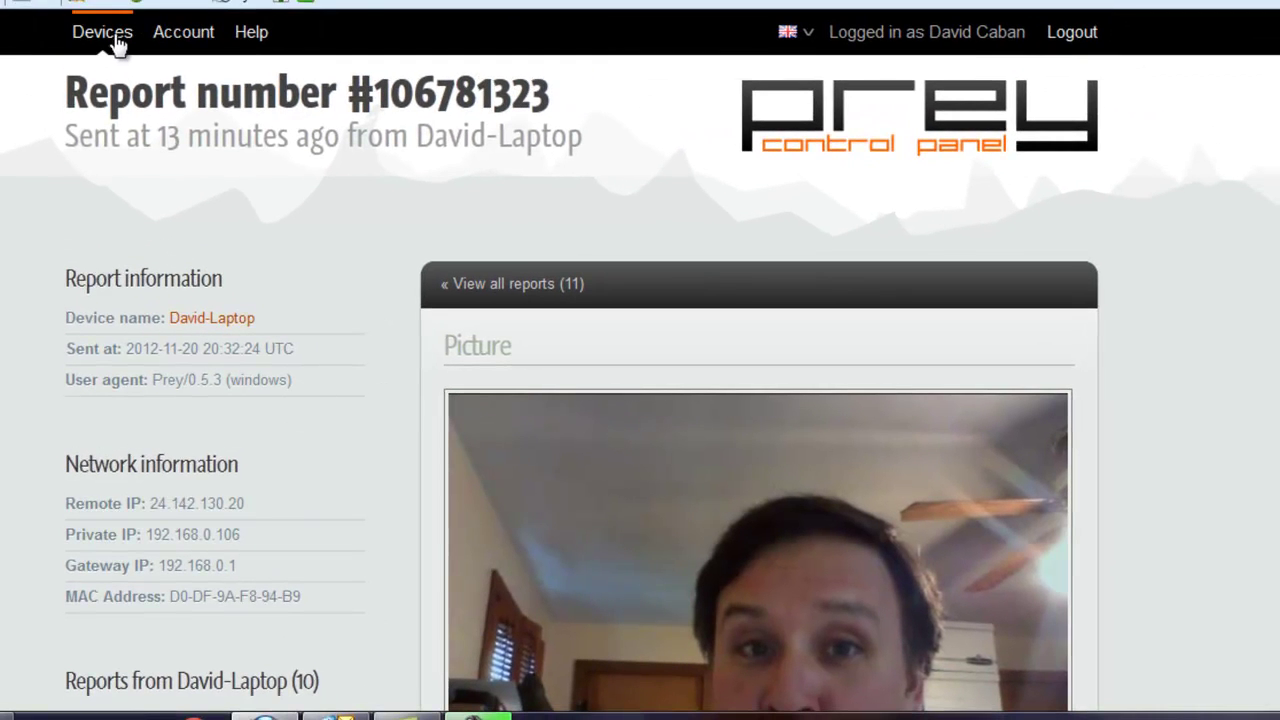
- Return to the device list and review the Pro upgrade benefits and latest reports
left_click(112, 41)
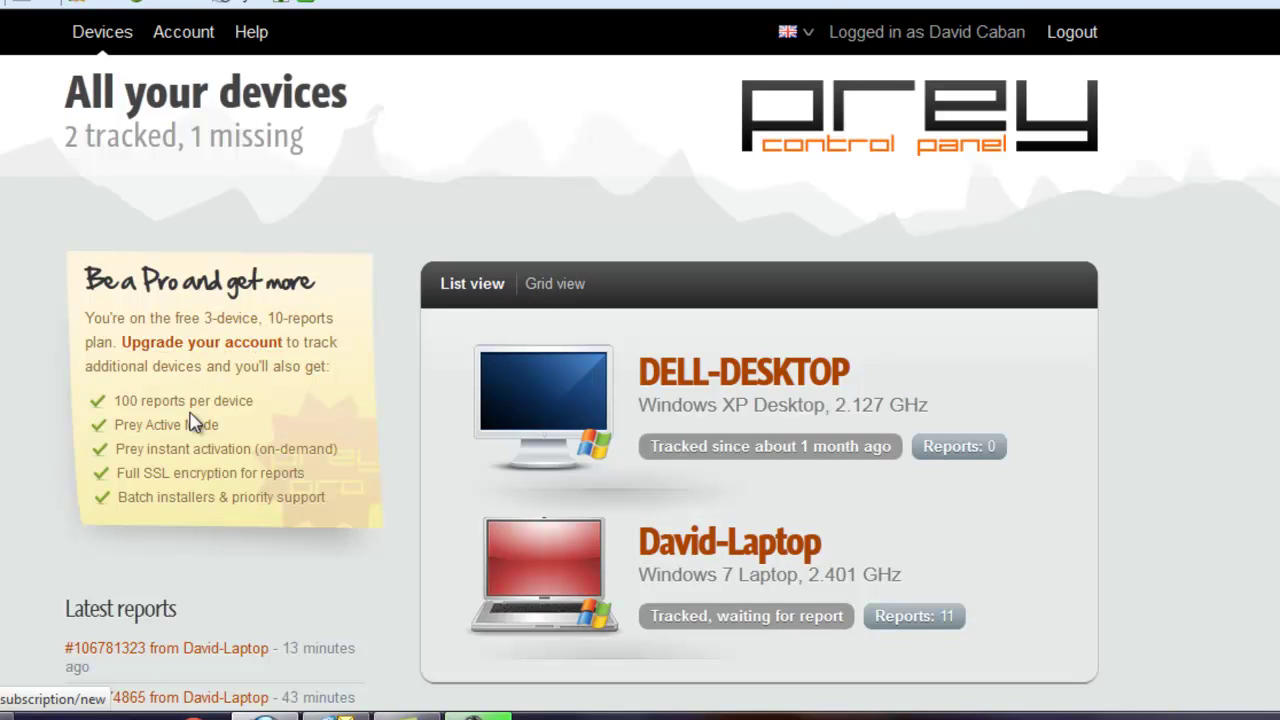
scroll(112, 608, "down", 5)
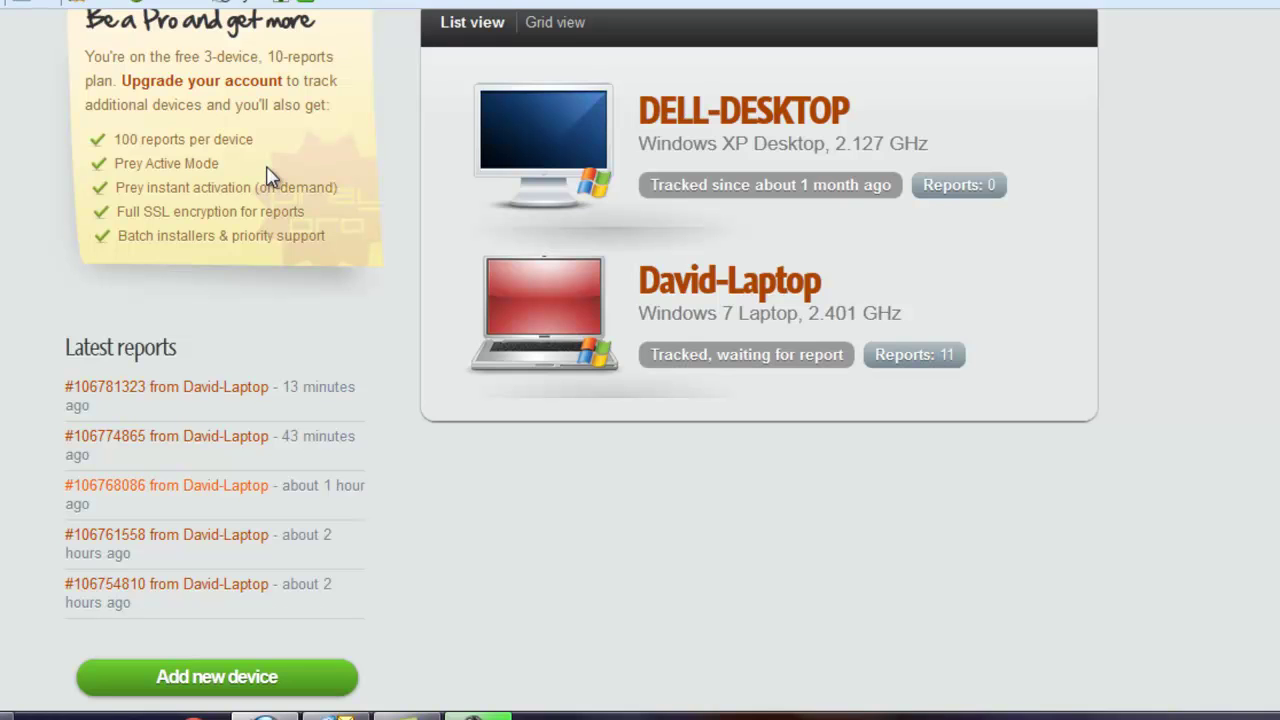
scroll(268, 177, "up", 3)
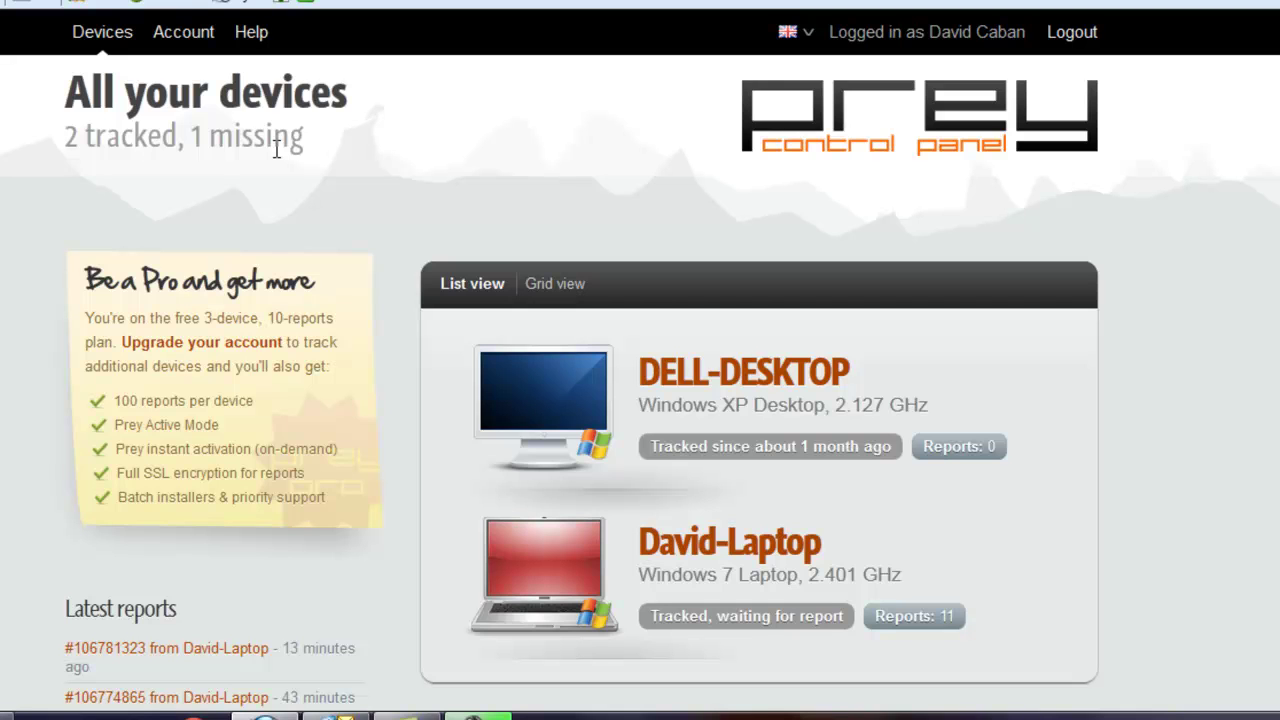
- Open the account's Pro upgrade page and compare the plans' monthly prices and maximum devices
left_click(181, 40)
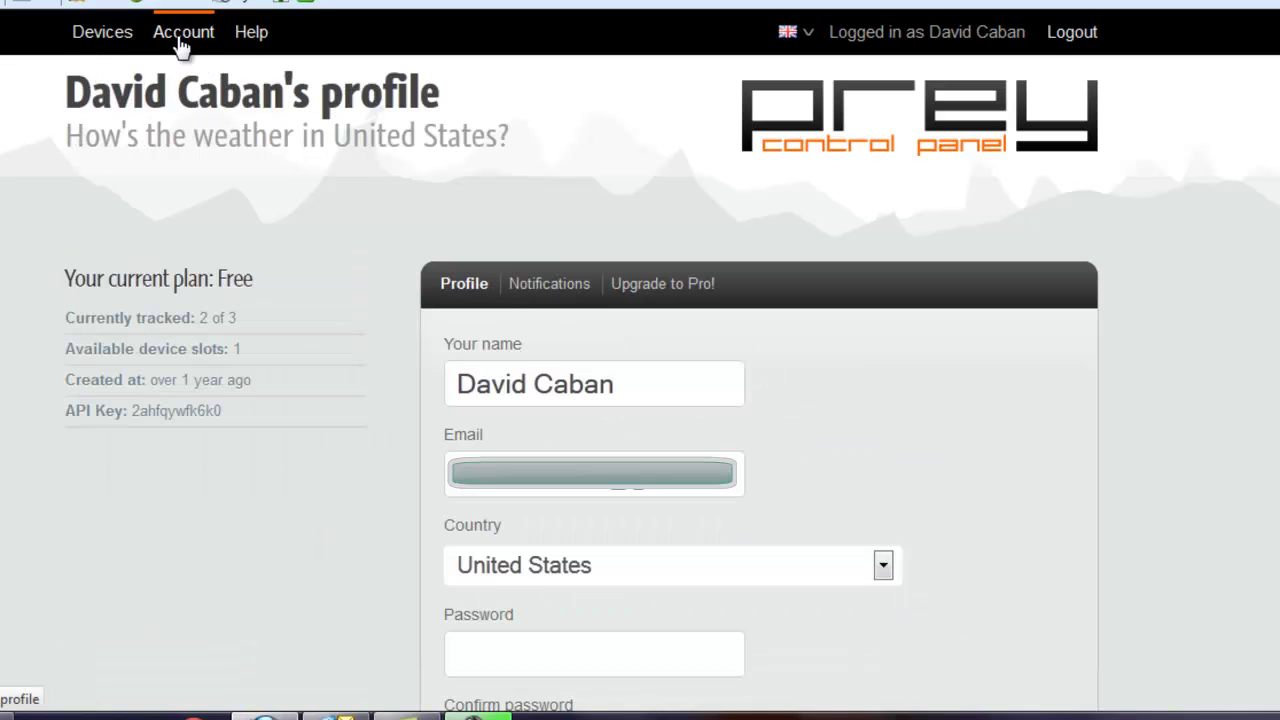
left_click(651, 288)
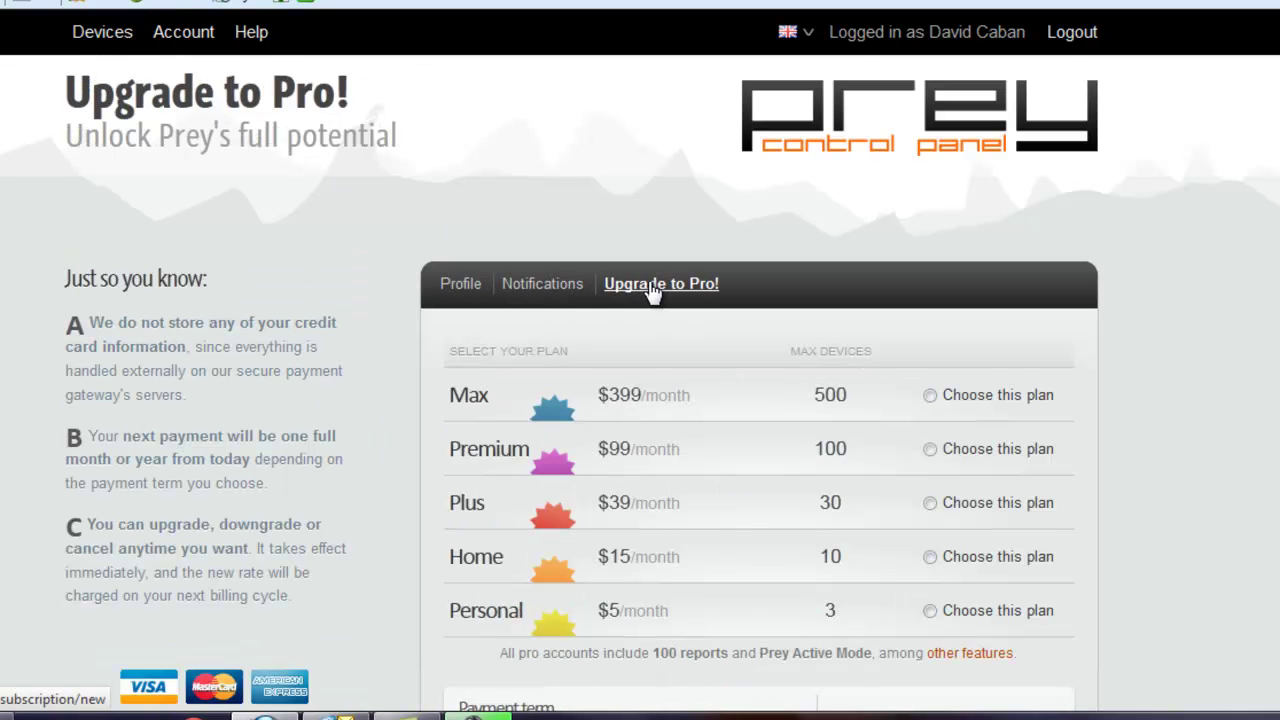
scroll(527, 395, "down", 3)
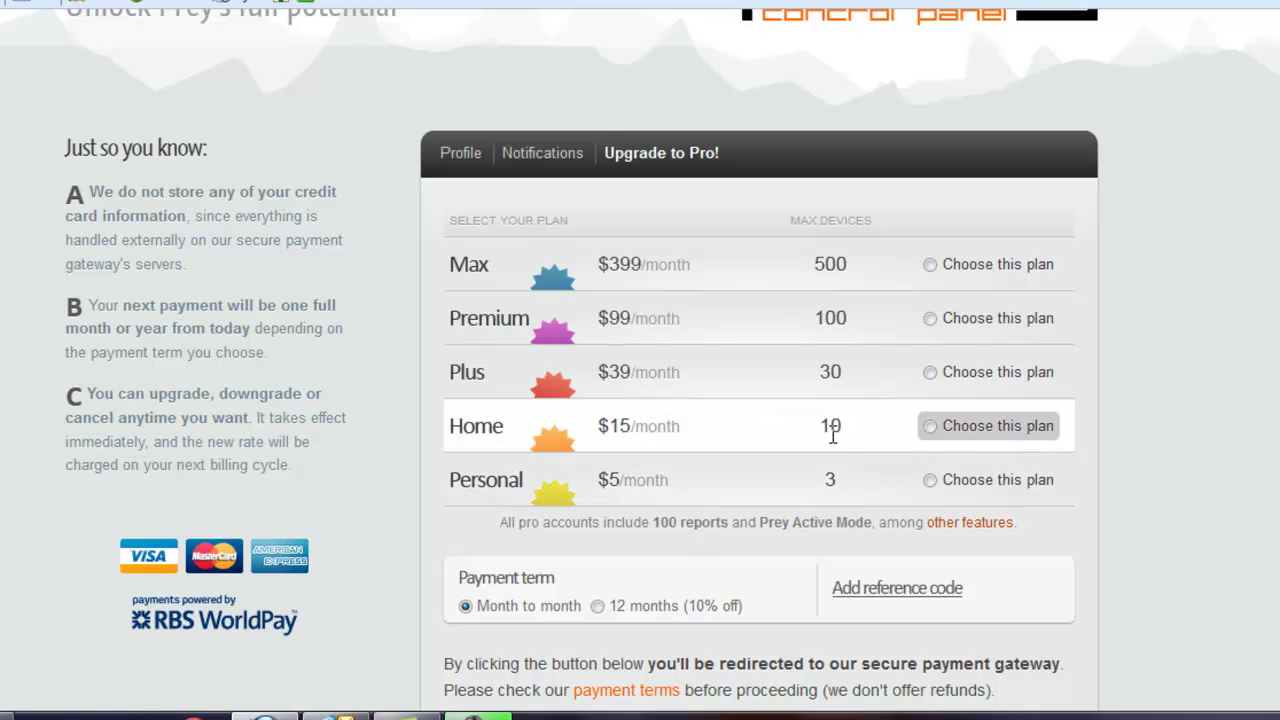
left_click(958, 436)
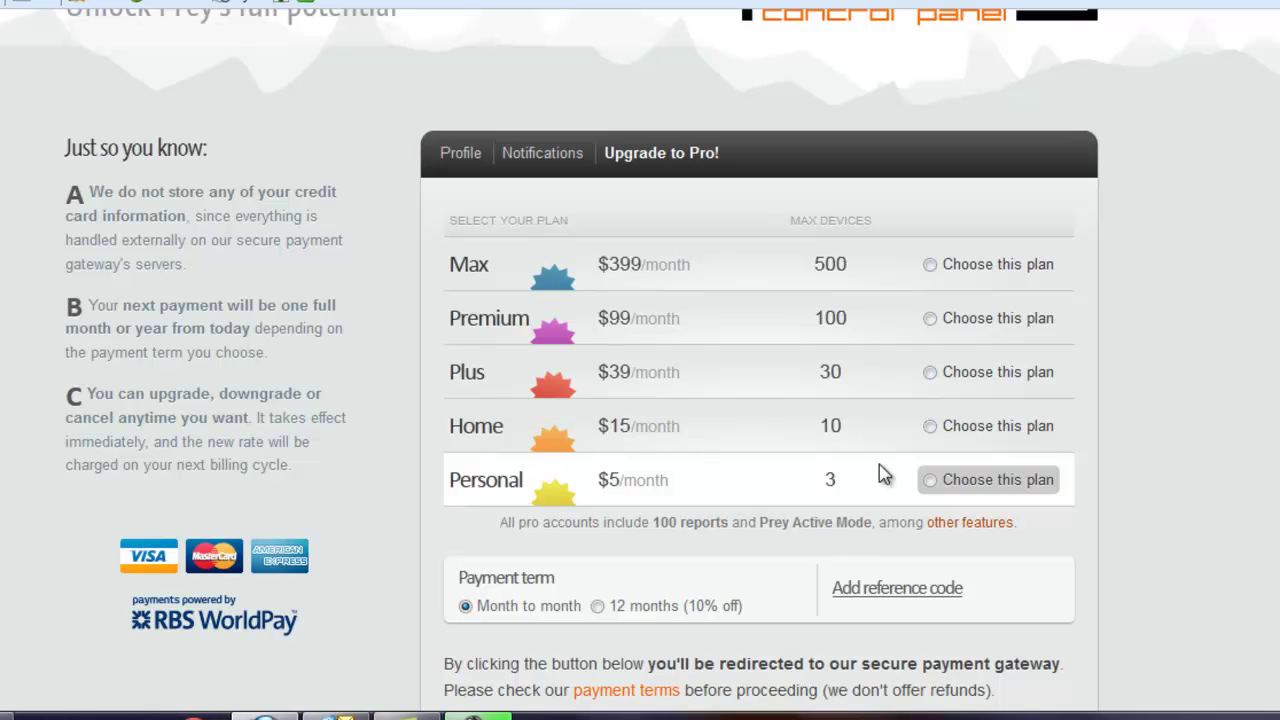
- Open the other Pro features information and read what all Pro accounts include, from Active Mode to Automated deployment
scroll(887, 456, "down", 2)
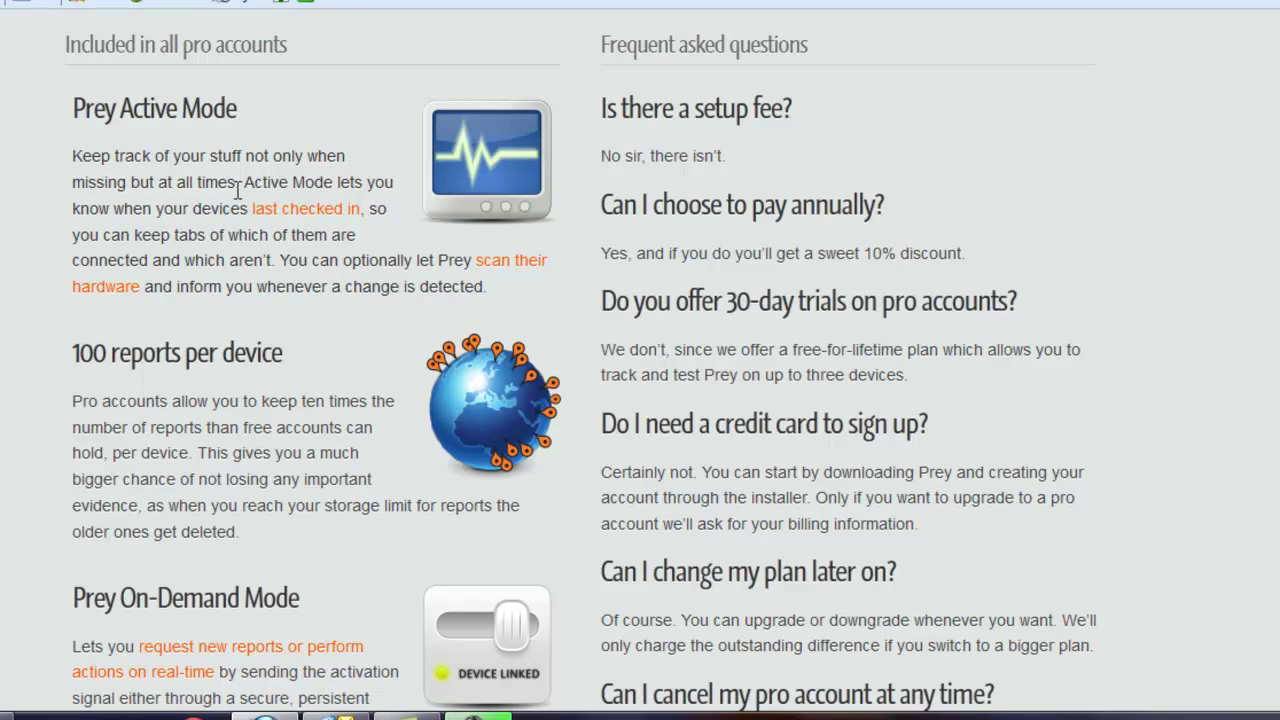
scroll(238, 190, "down", 3)
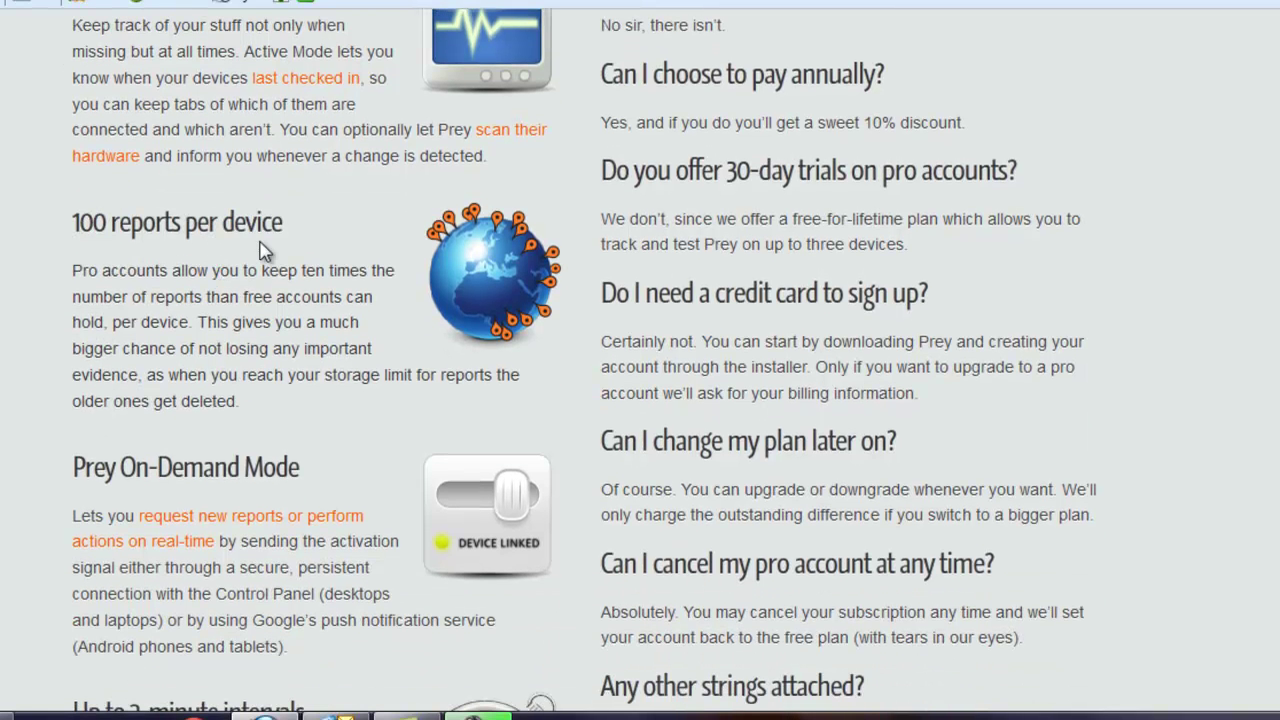
scroll(262, 250, "down", 3)
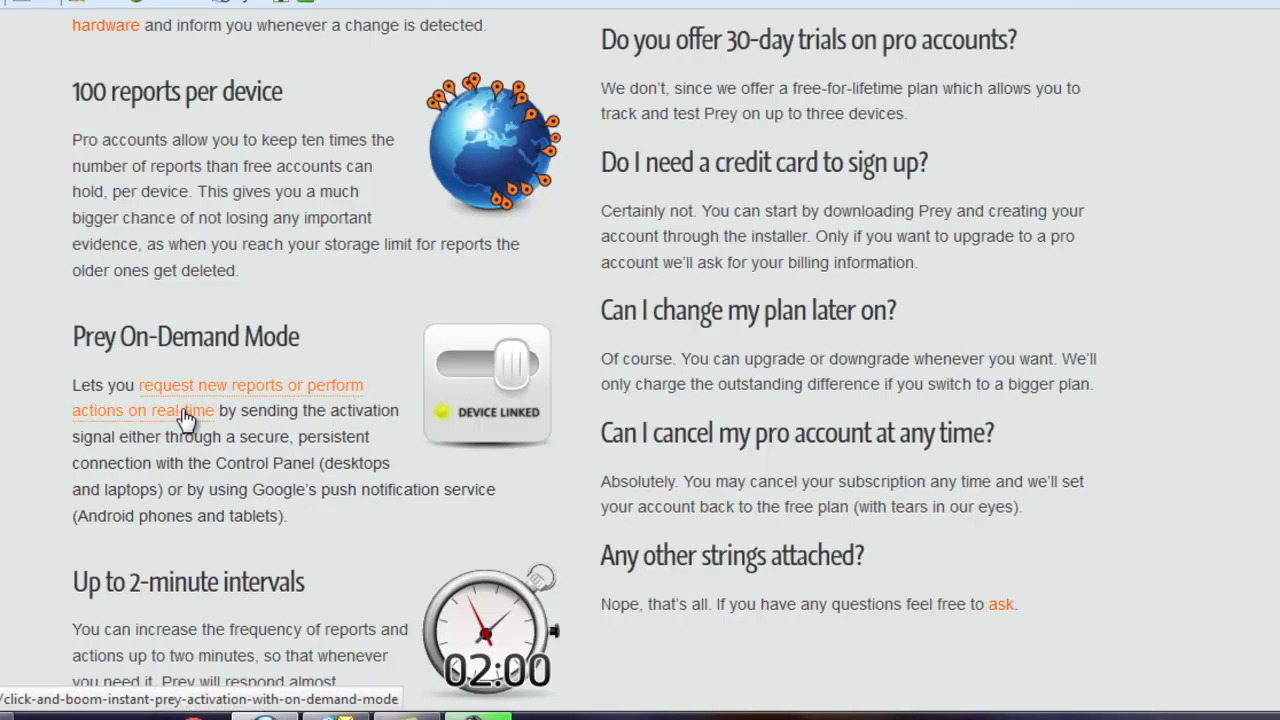
scroll(186, 418, "down", 5)
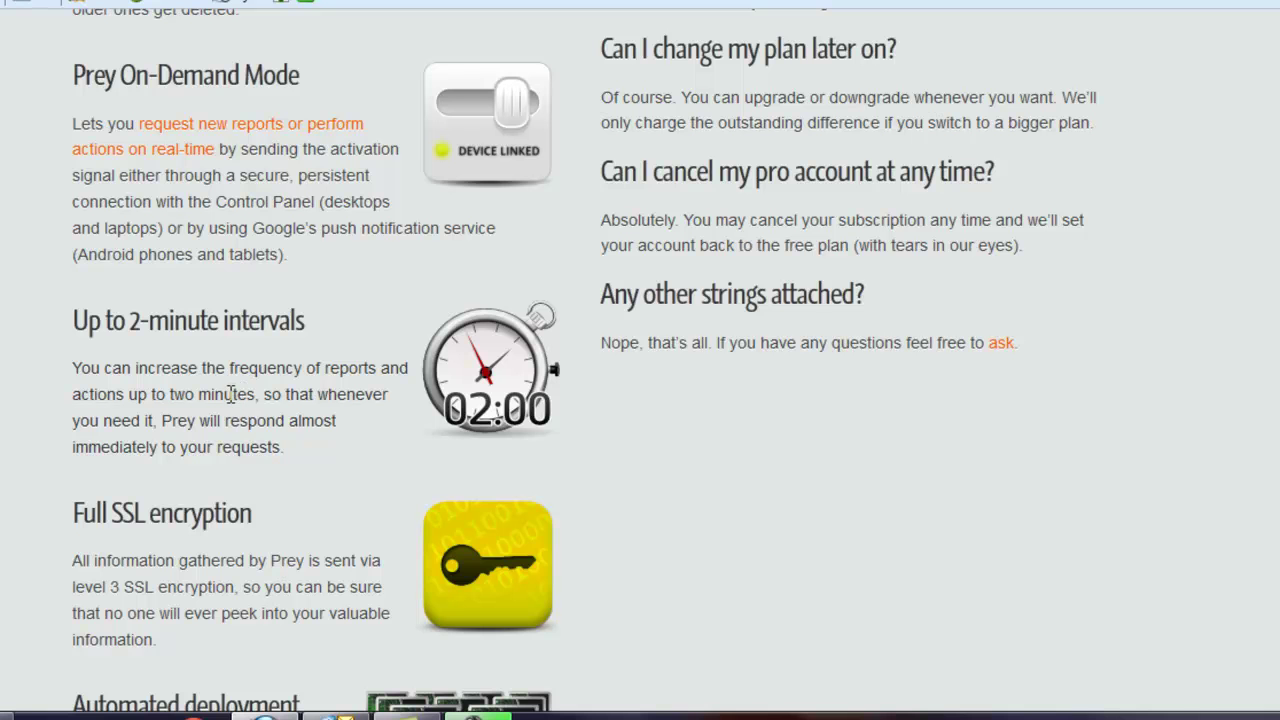
scroll(233, 393, "up", 3)
scroll(260, 398, "down", 10)
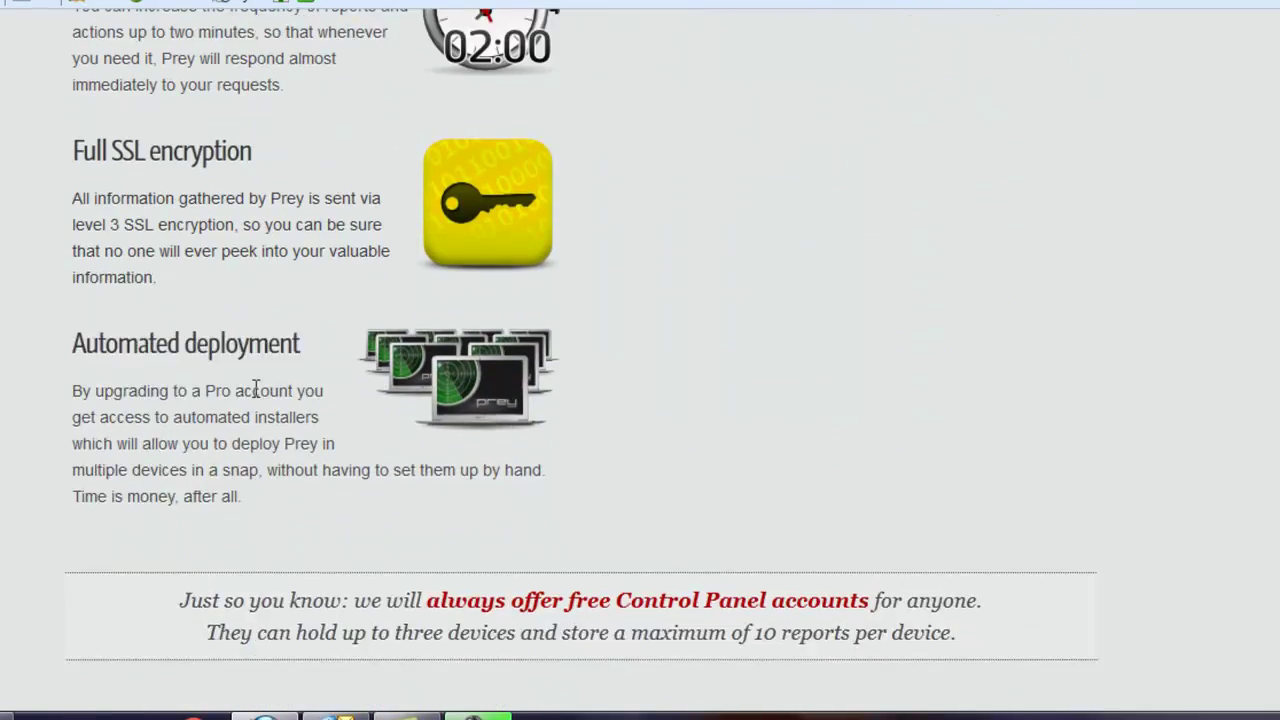
scroll(257, 389, "up", 15)
scroll(255, 390, "down", 20)
scroll(257, 396, "down", 2)
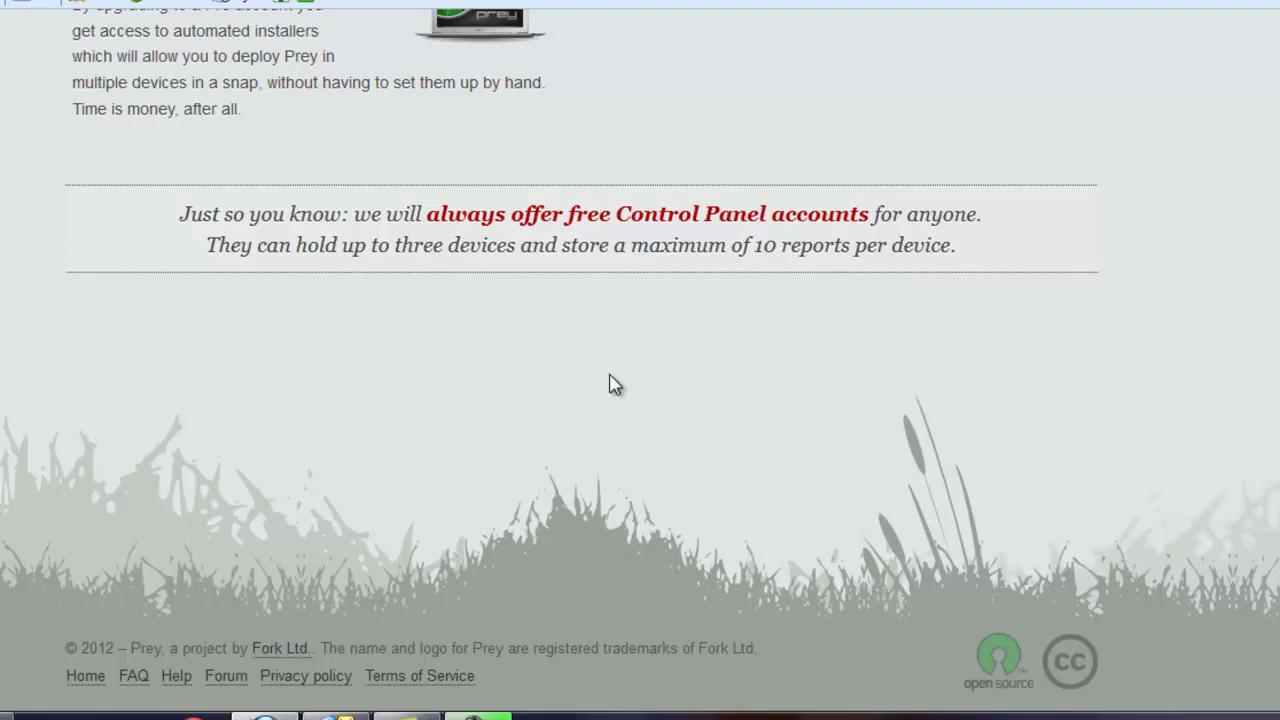
- Visit Prey's home page, open the recovery stories archive and look through the Lost+Found cases
scroll(609, 381, "up", 10)
scroll(609, 385, "up", 2)
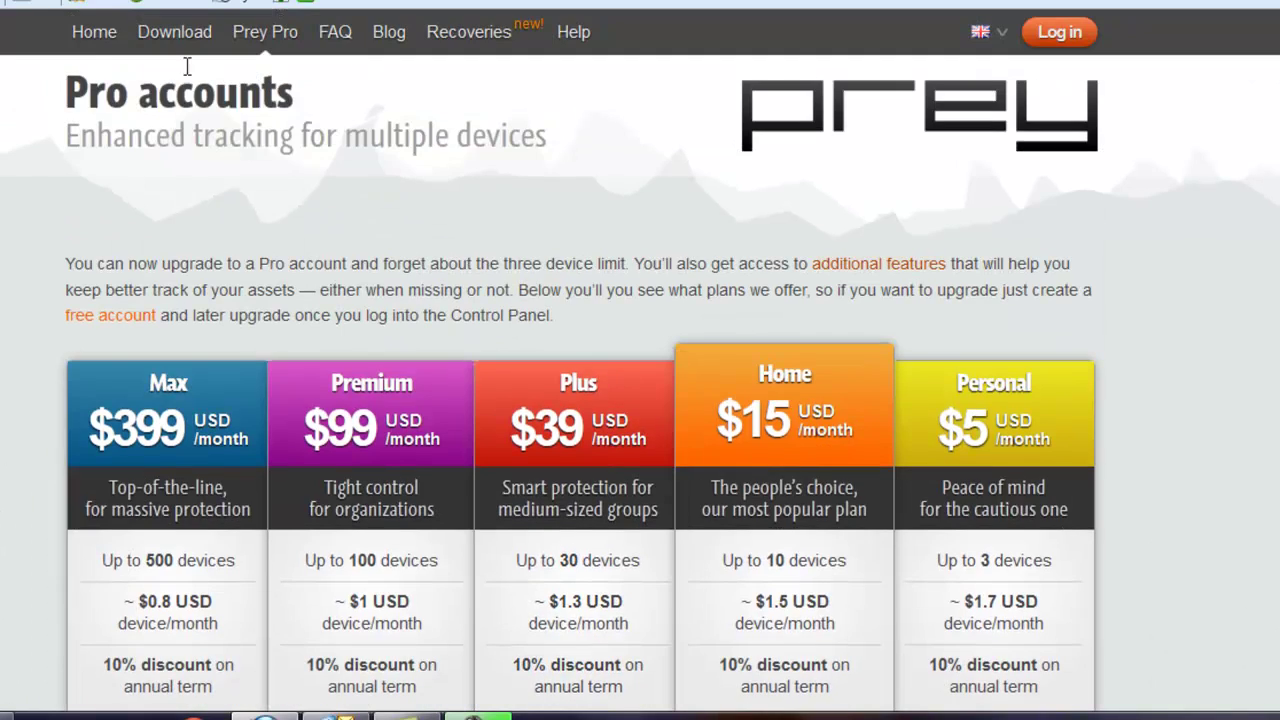
left_click(84, 40)
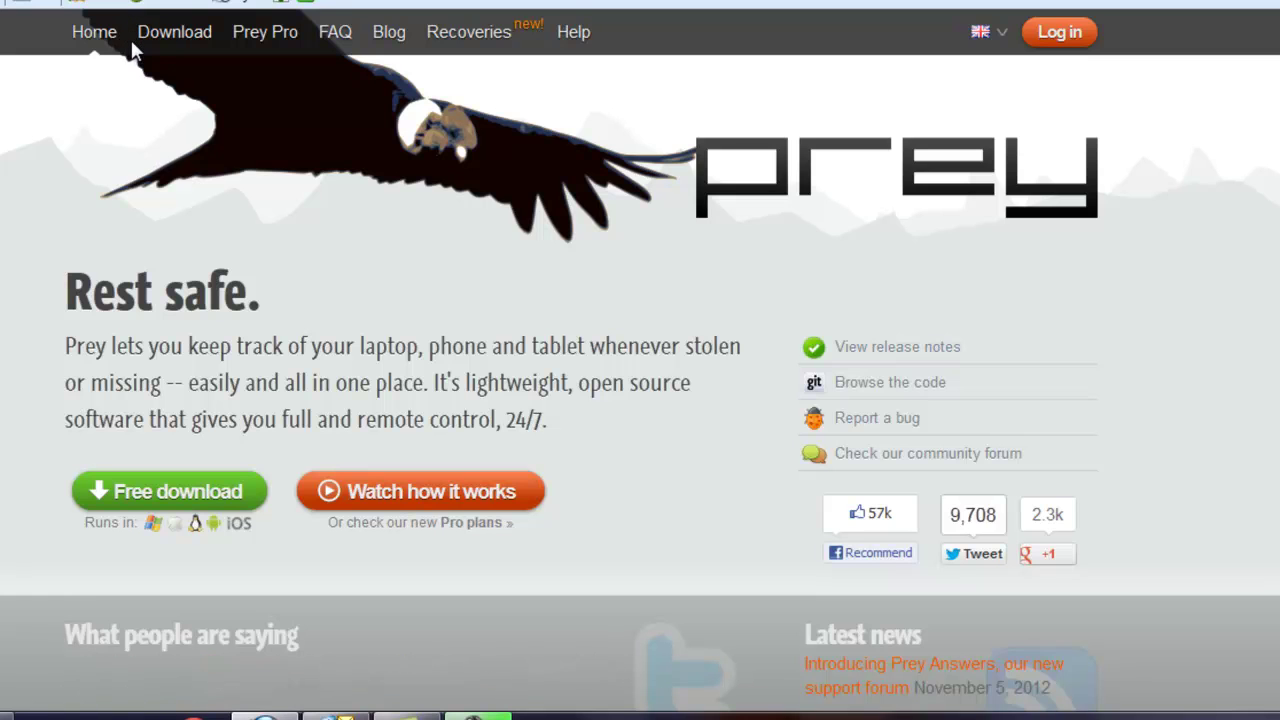
left_click(470, 50)
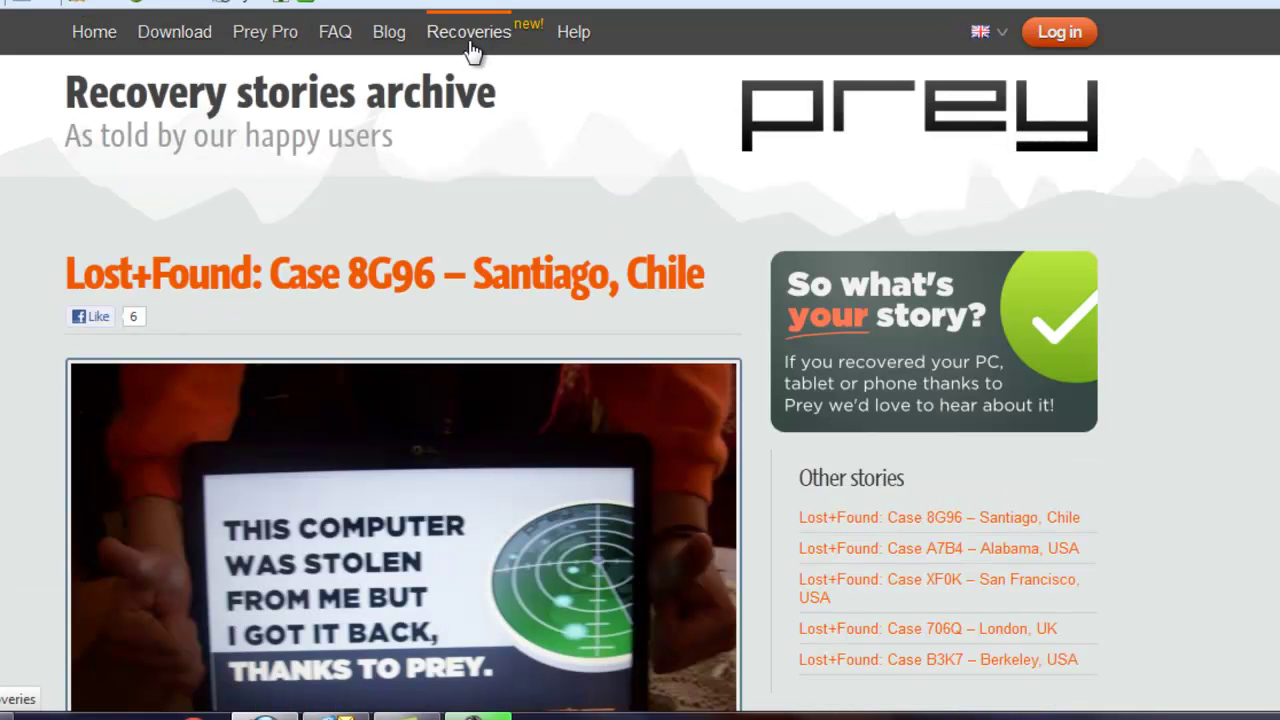
scroll(486, 306, "down", 6)
scroll(470, 315, "down", 20)
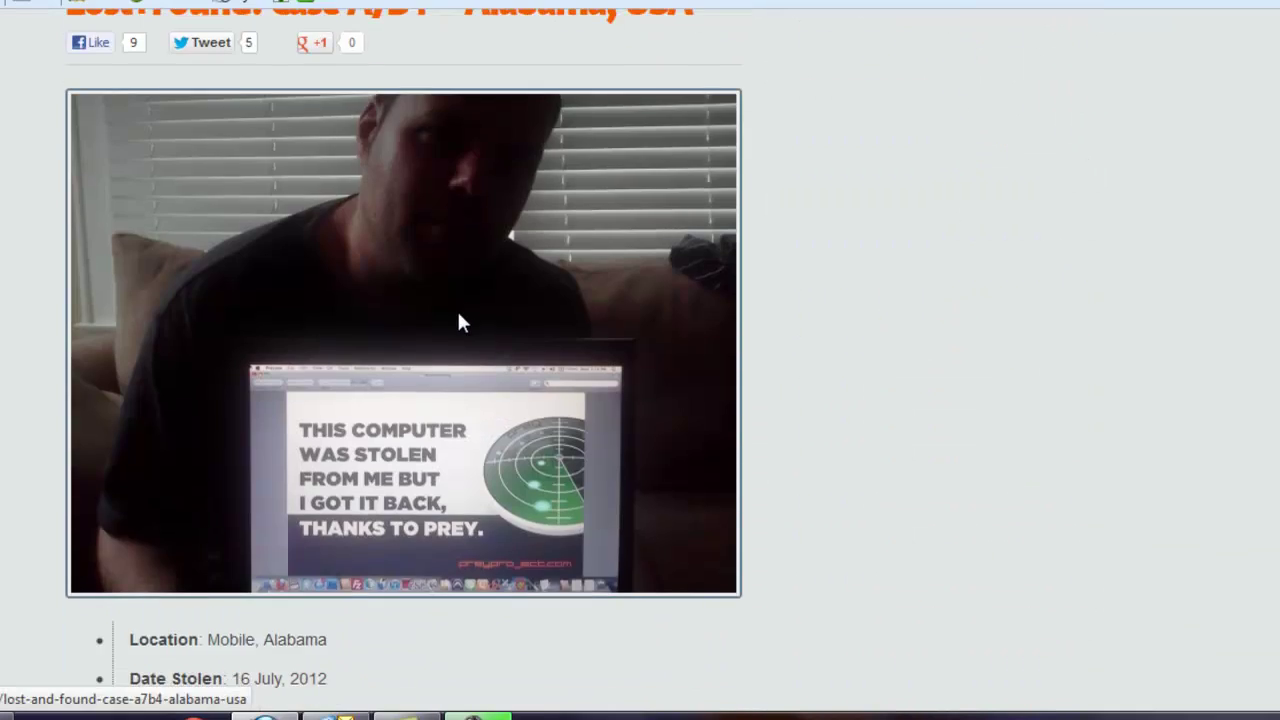
- Browse the Lost+Found recovery stories and read the theft and recovery details of Case AJ5L from Cluj-Napoca, Romania
scroll(460, 328, "down", 5)
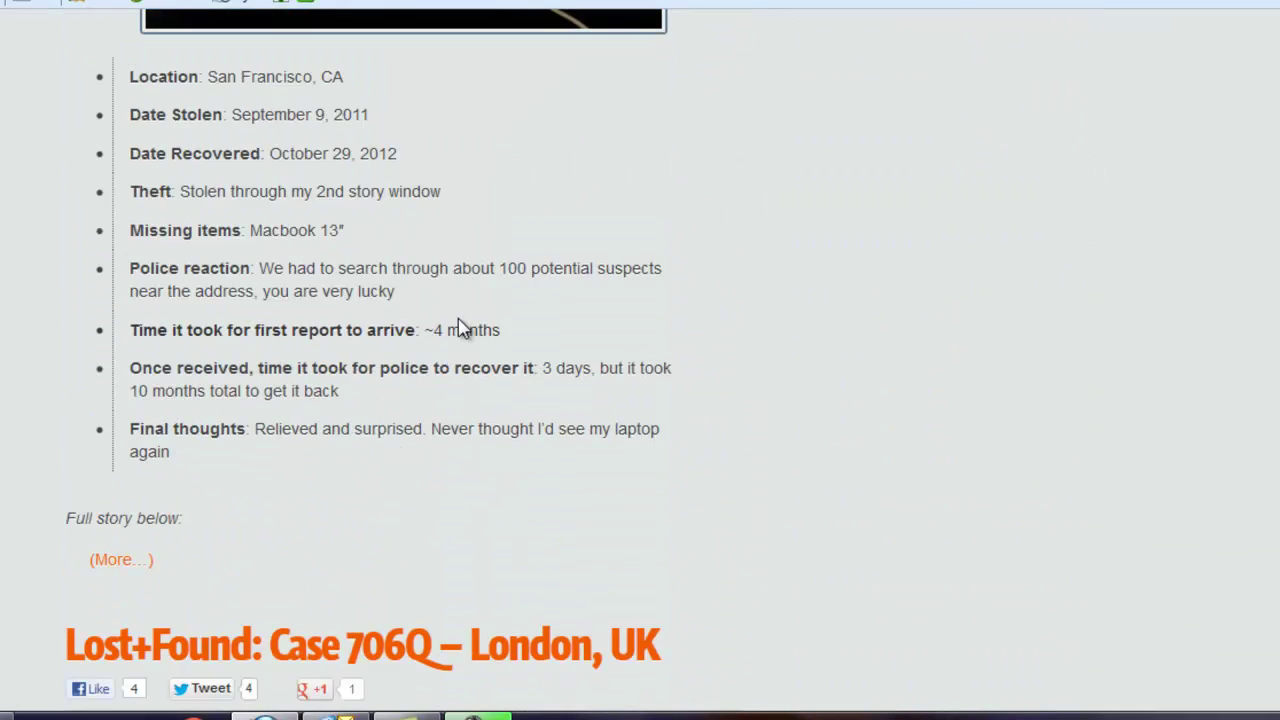
scroll(458, 323, "down", 20)
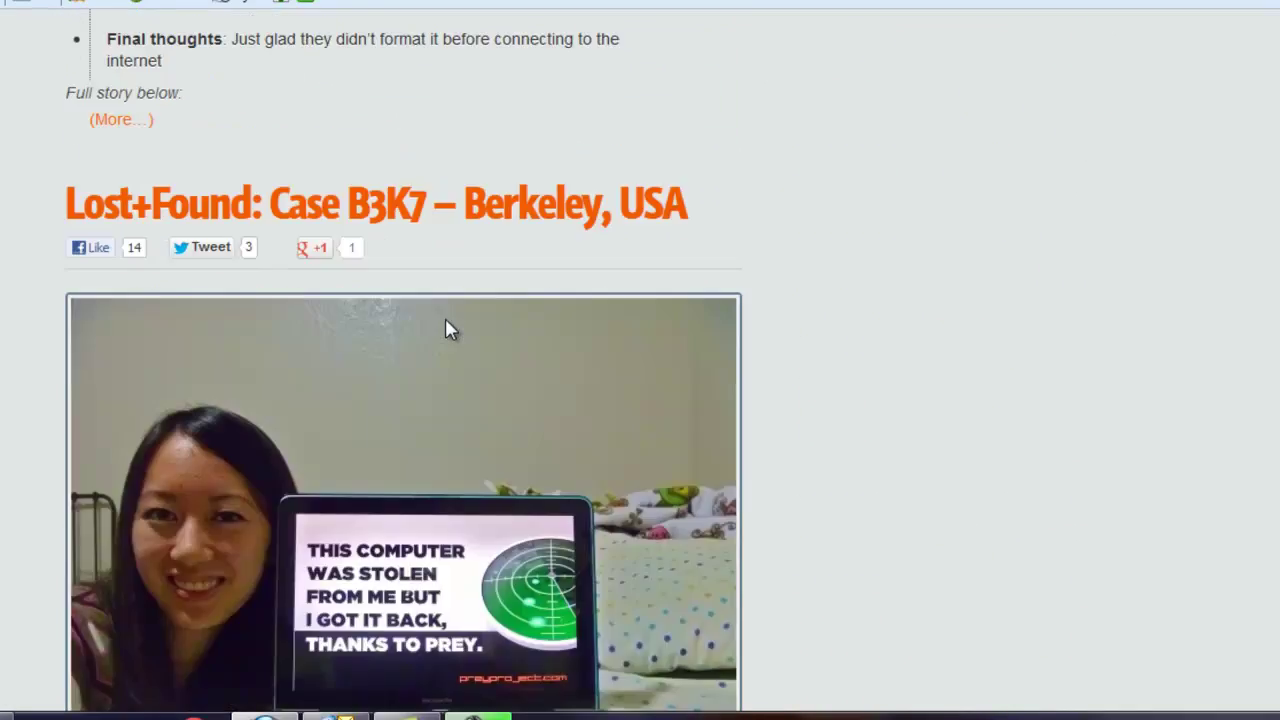
scroll(448, 330, "down", 20)
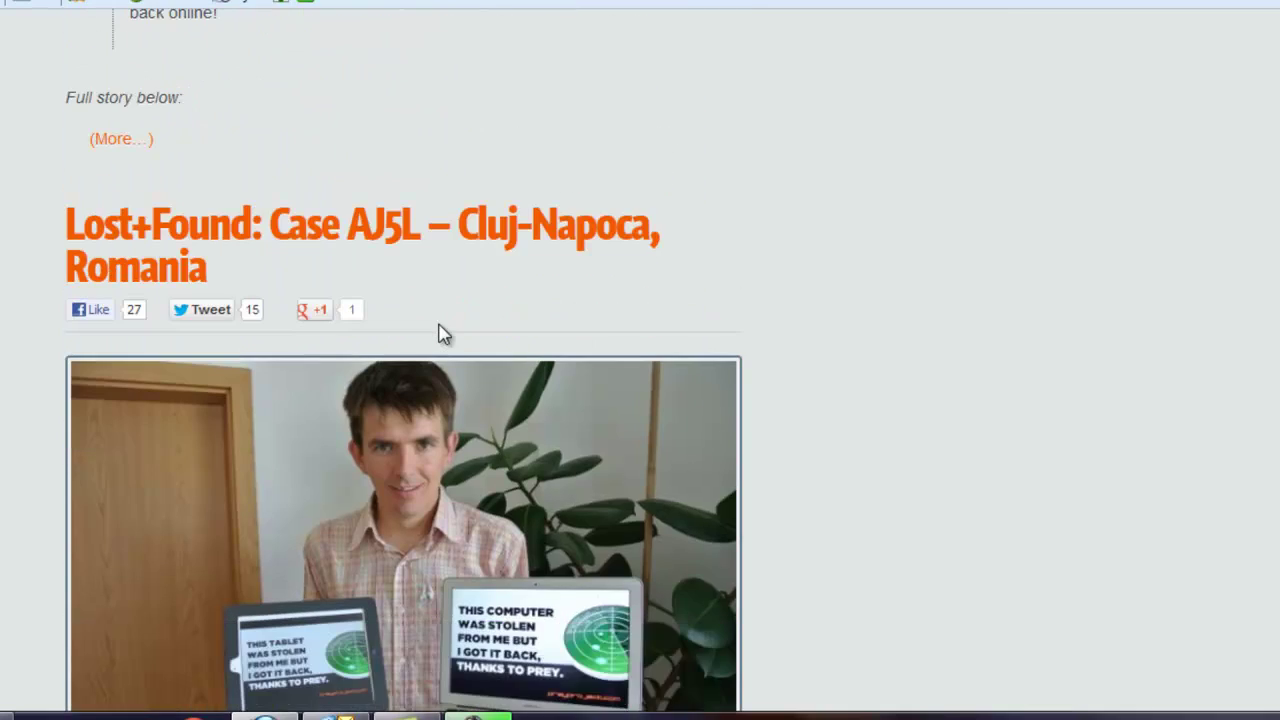
scroll(436, 321, "up", 1)
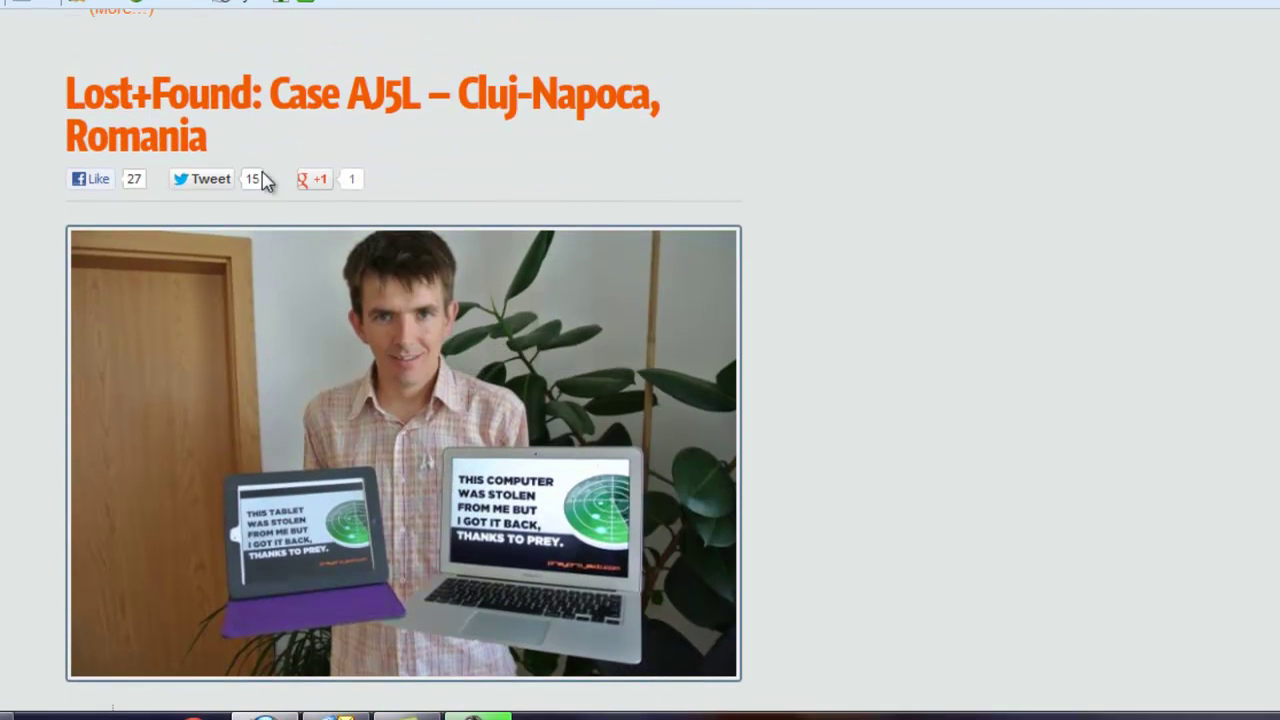
scroll(46, 251, "down", 4)
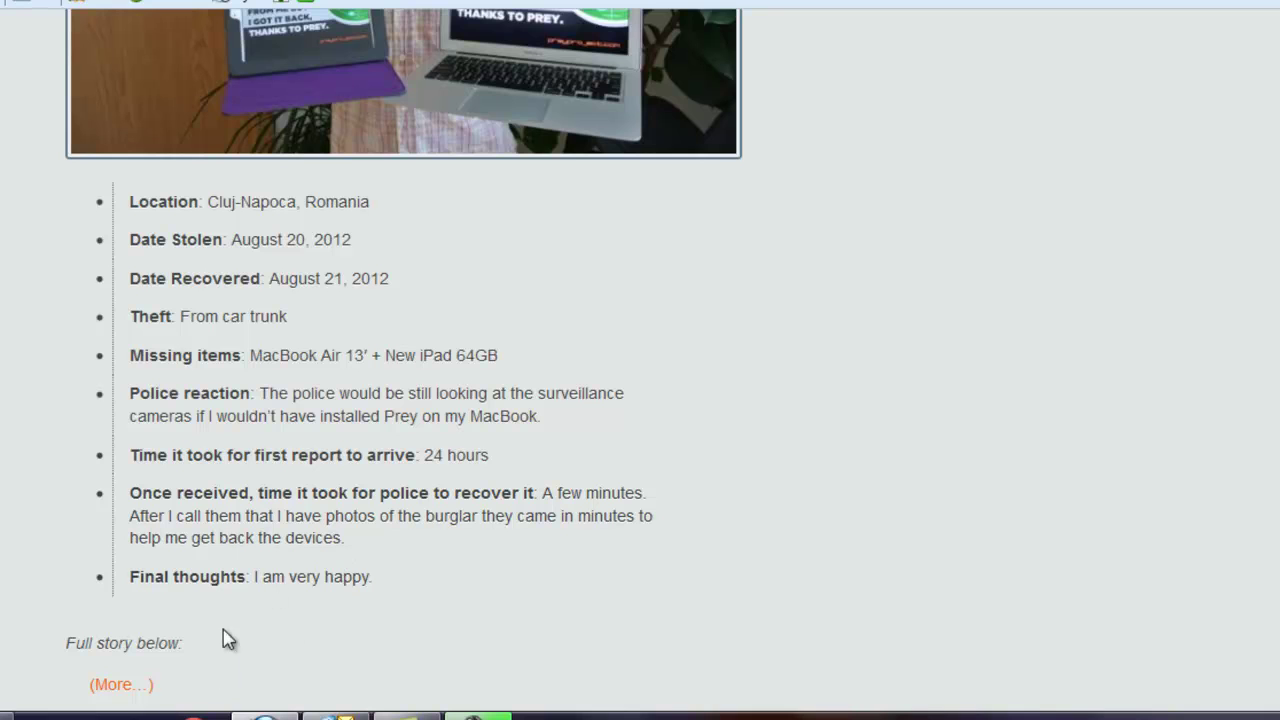
scroll(360, 455, "down", 10)
- Leave the recovery stories archive and return to Prey's home page
scroll(355, 400, "up", 20)
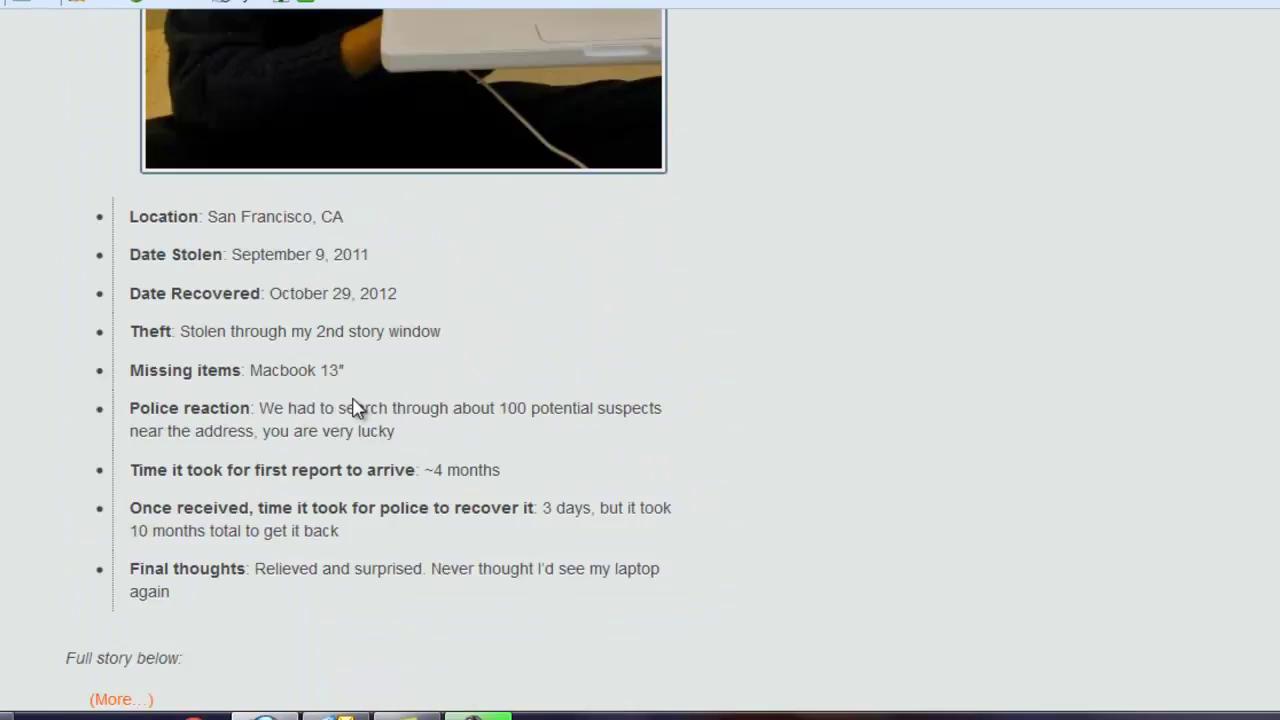
scroll(337, 430, "up", 15)
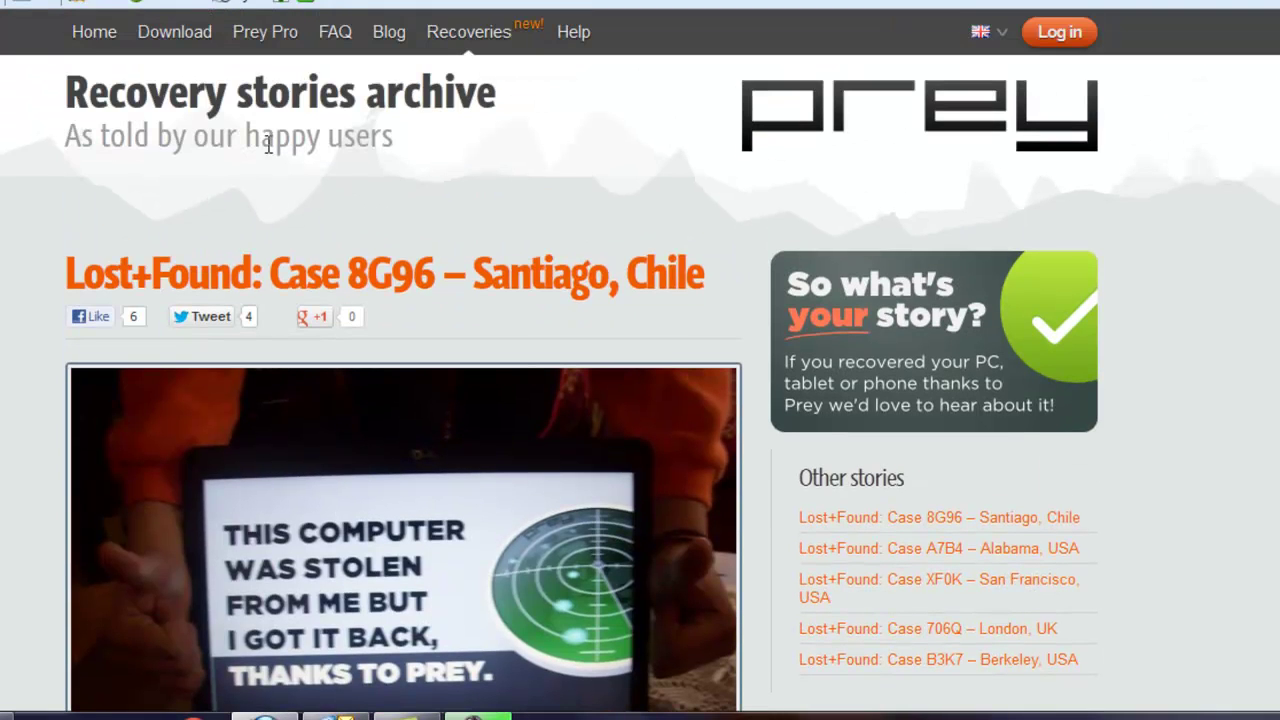
left_click(98, 32)
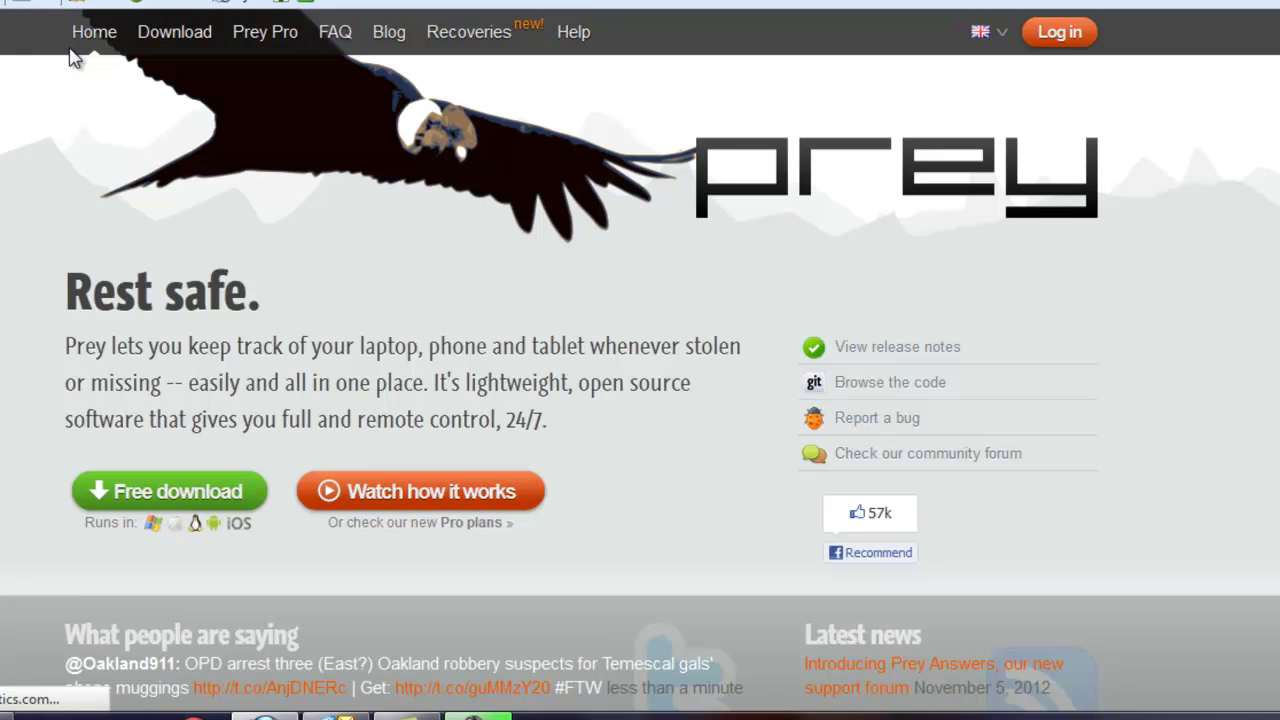